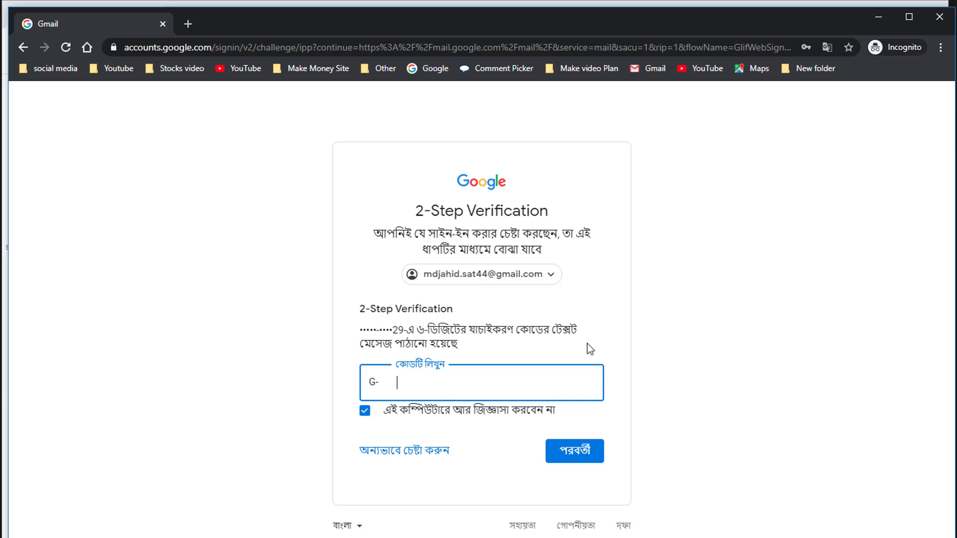
Step: Submit the SMS verification code to finish Gmail sign-in, and open Google's home page in a new tab
{"action": "left_click", "coordinate": [584, 457]}
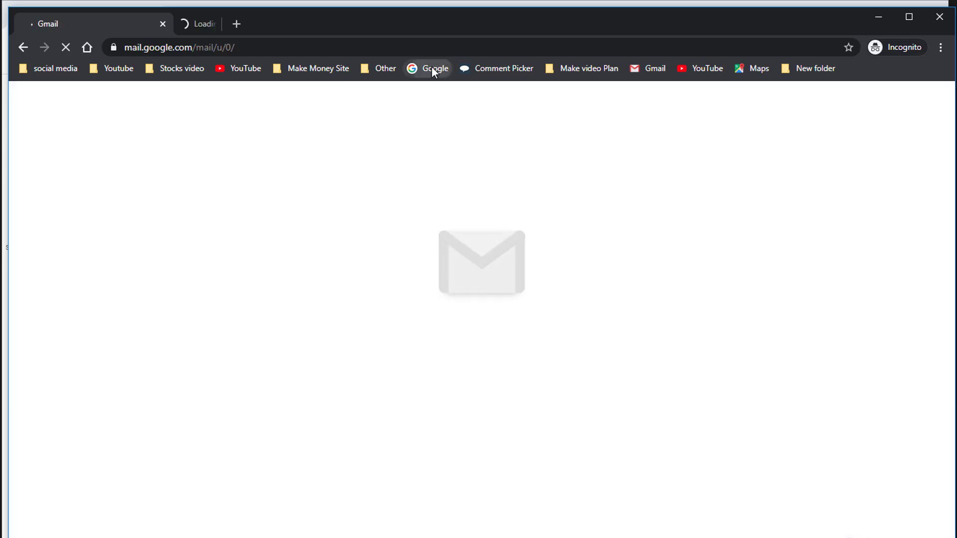
{"action": "middle_click", "coordinate": [433, 68]}
{"action": "left_click", "coordinate": [253, 24]}
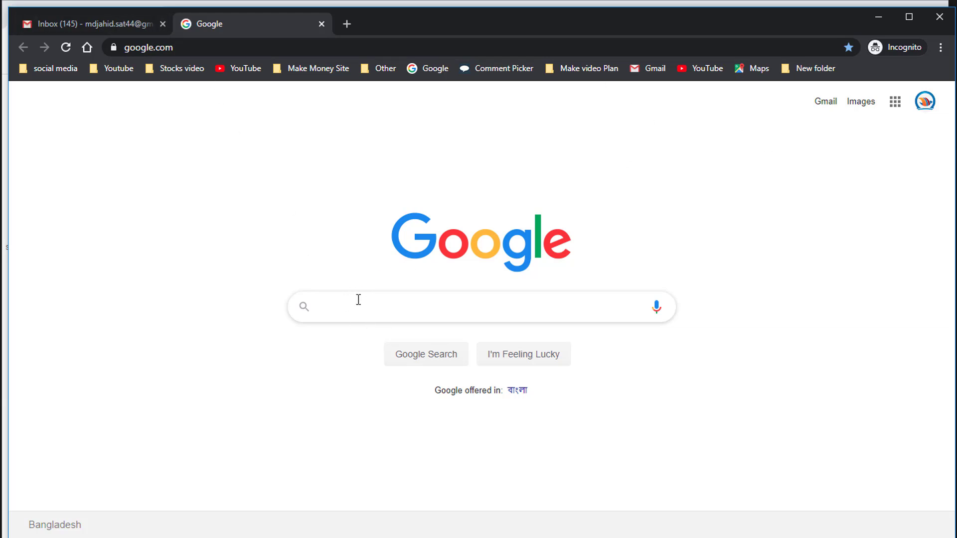
Step: Search Google for 'blogger' and start creating a blog on blogger.com with the signed-in account
{"action": "type", "text": "b"}
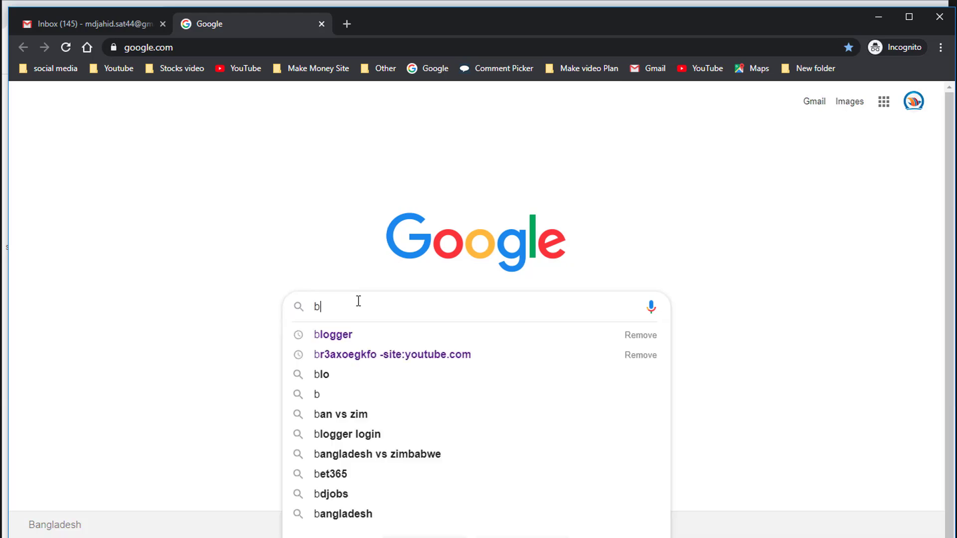
{"action": "key", "text": "Down"}
{"action": "key", "text": "Return"}
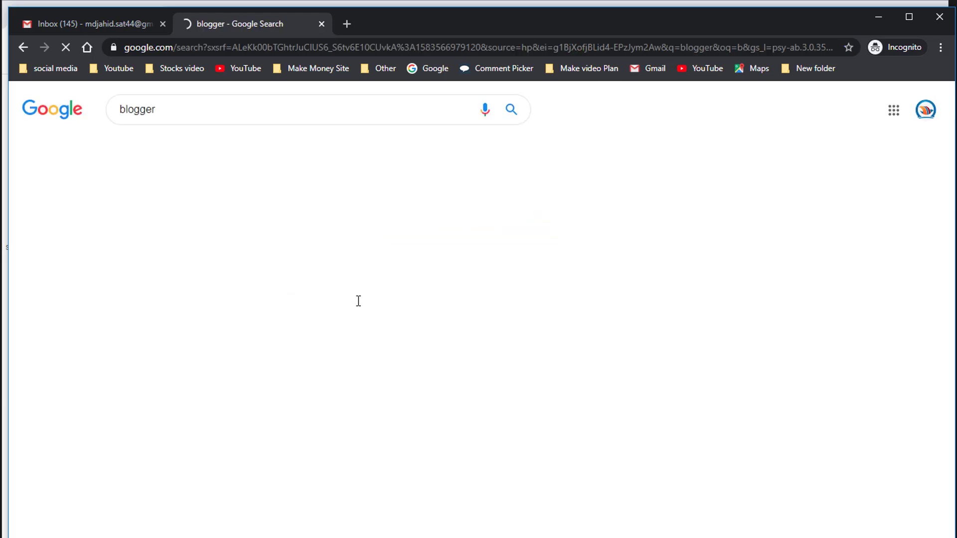
{"action": "left_click", "coordinate": [305, 222]}
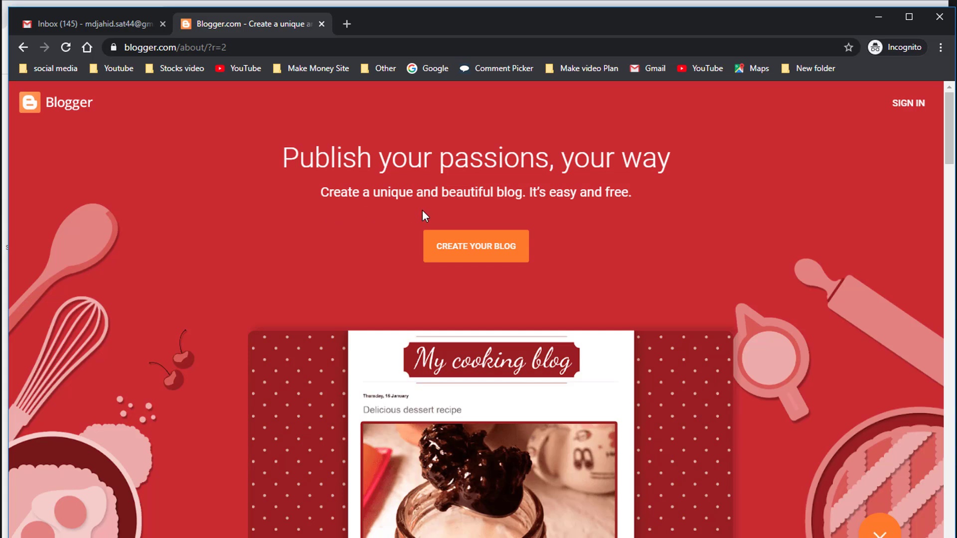
{"action": "left_click", "coordinate": [486, 253]}
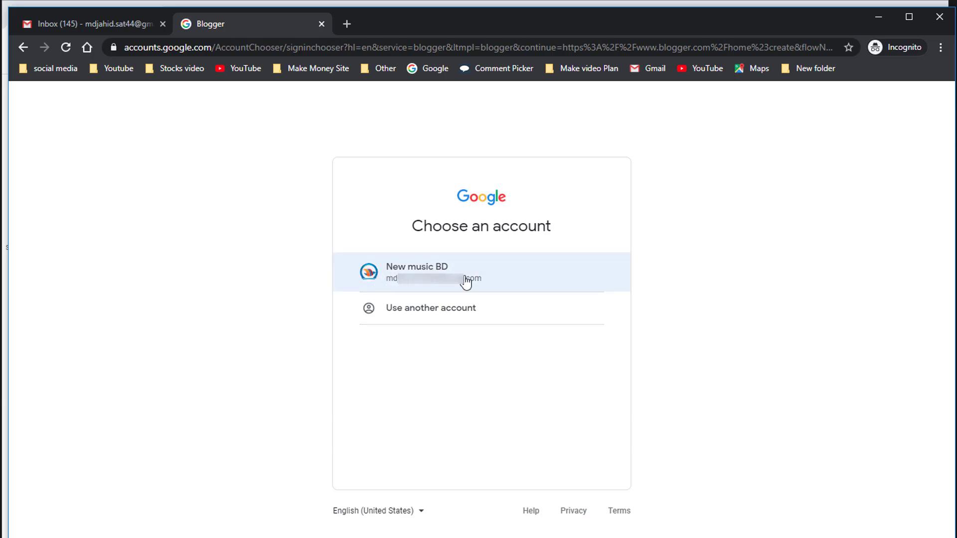
{"action": "left_click", "coordinate": [418, 284]}
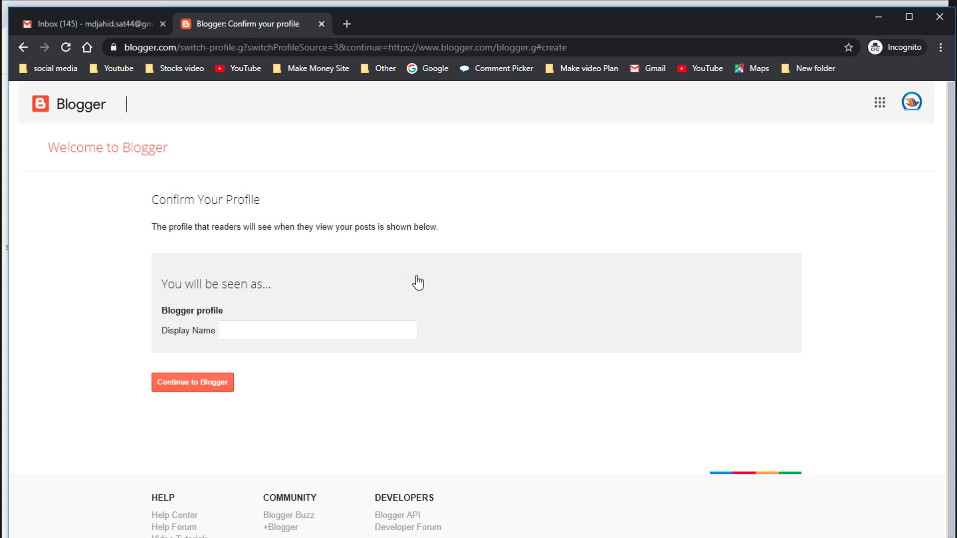
Step: Enter a profile display name and continue to the Blogger welcome dashboard
{"action": "left_click", "coordinate": [294, 334]}
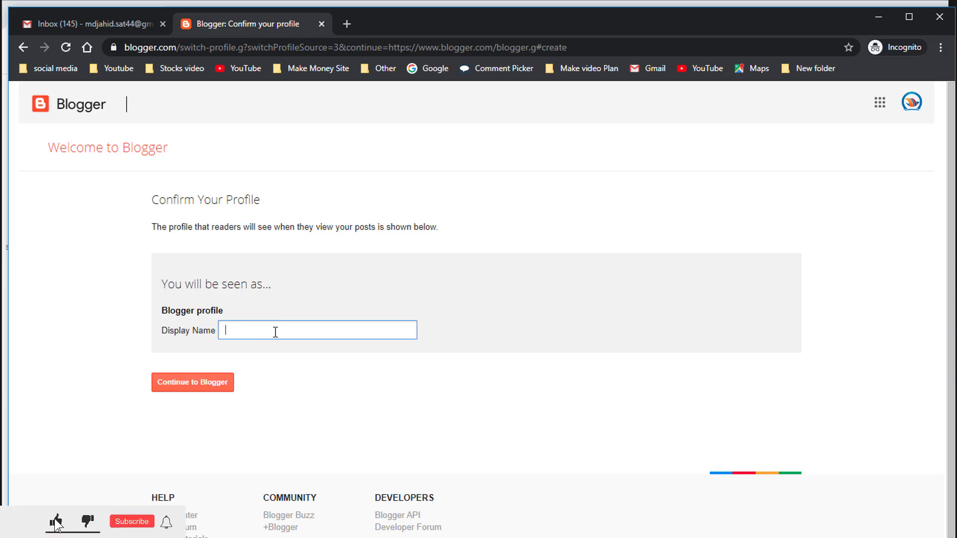
{"action": "type", "text": "R"}
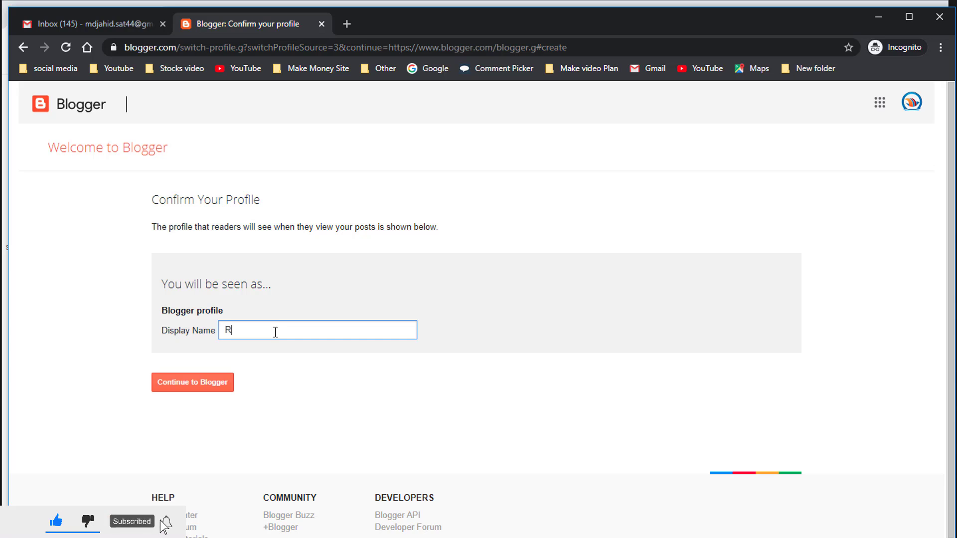
{"action": "type", "text": "J TecH"}
{"action": "left_click", "coordinate": [209, 386]}
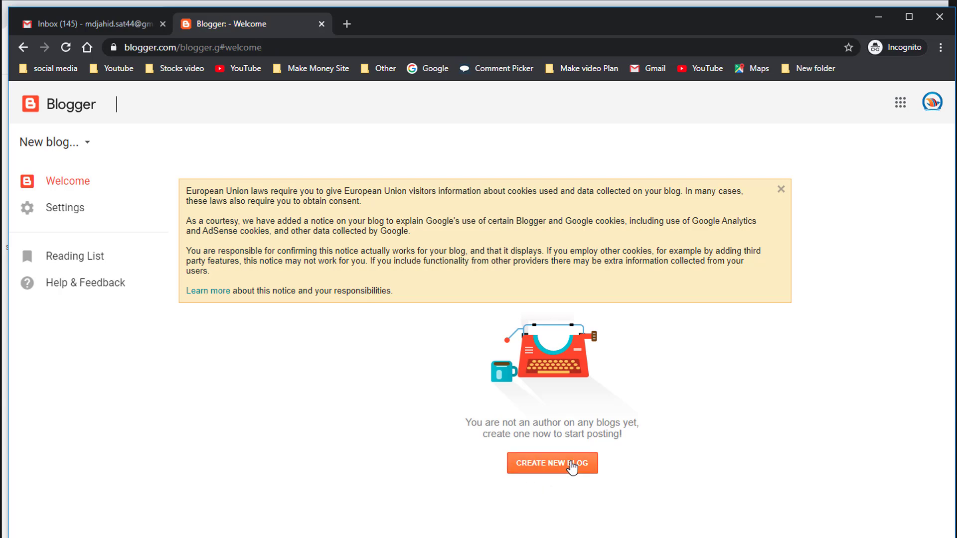
Step: Open the Create a new blog form, and open Google's home page in a third tab
{"action": "left_click", "coordinate": [572, 467]}
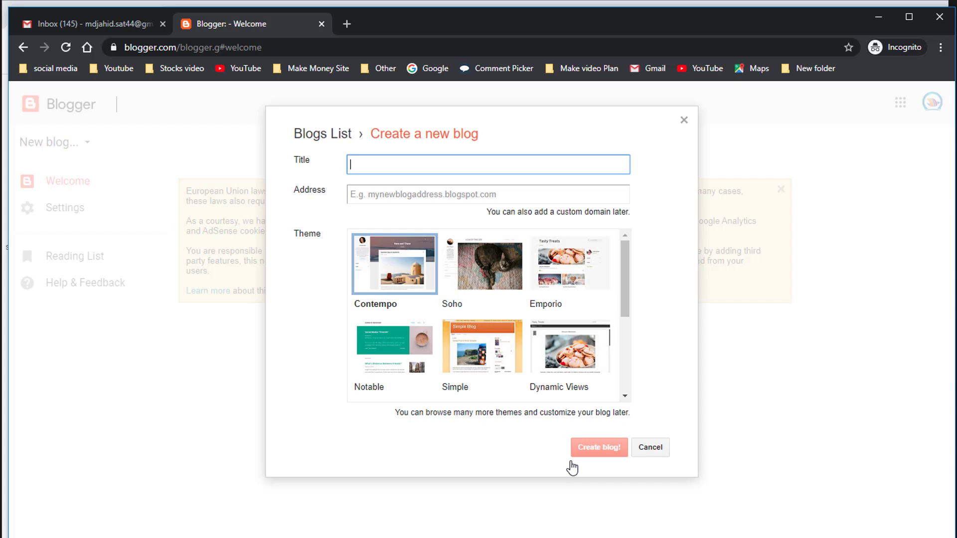
{"action": "scroll", "coordinate": [570, 330], "scroll_direction": "down", "scroll_amount": 3}
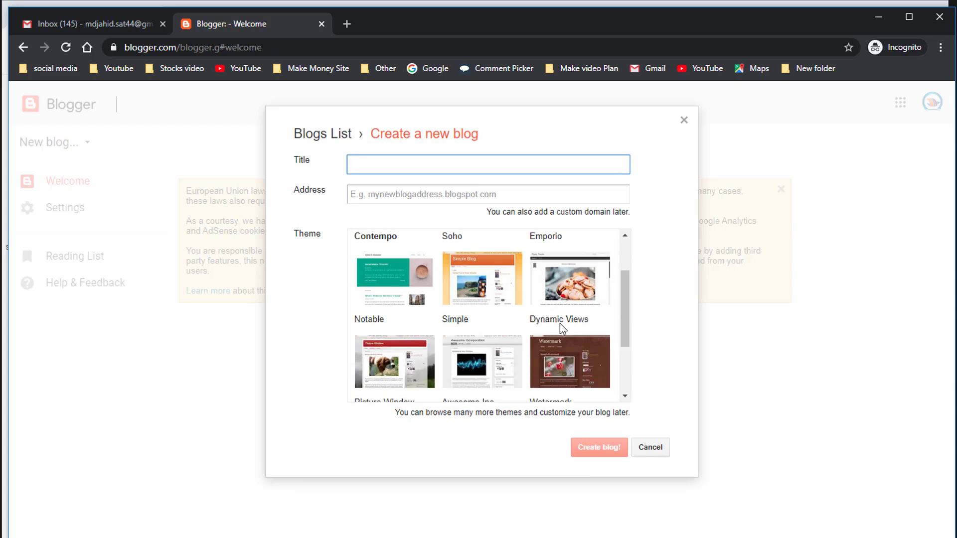
{"action": "scroll", "coordinate": [569, 330], "scroll_direction": "up", "scroll_amount": 3}
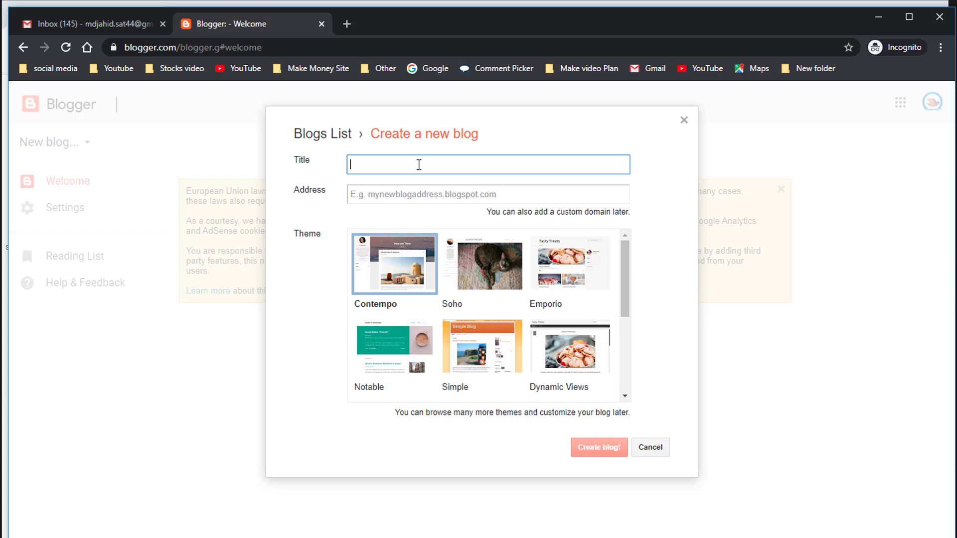
{"action": "left_click", "coordinate": [427, 193]}
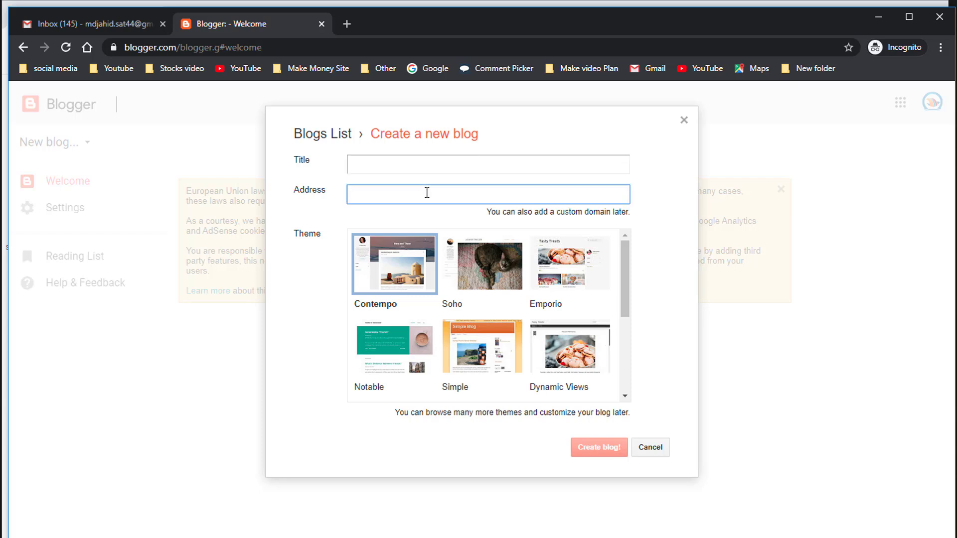
{"action": "middle_click", "coordinate": [438, 70]}
{"action": "left_click", "coordinate": [418, 25]}
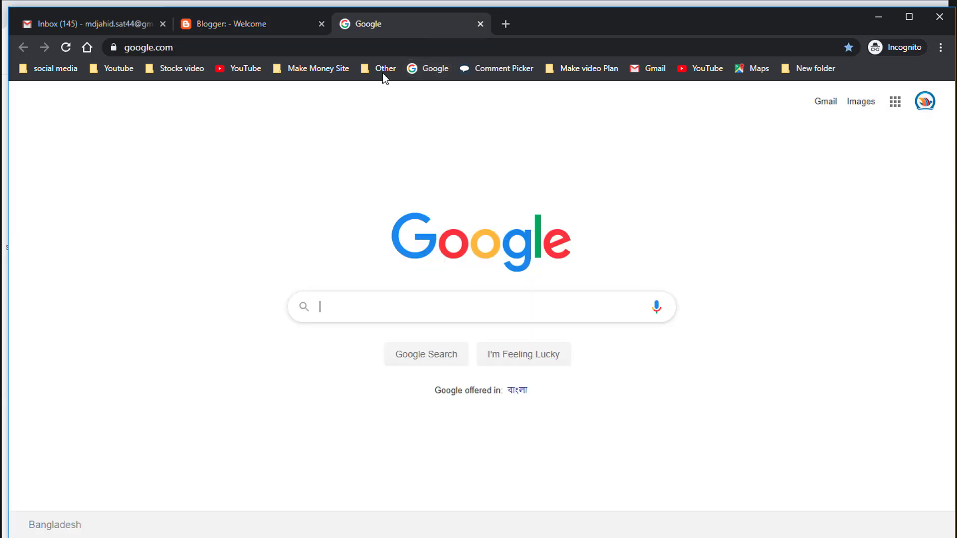
Step: Search Google for 'photography'
{"action": "left_click", "coordinate": [373, 306]}
{"action": "type", "text": "photo"}
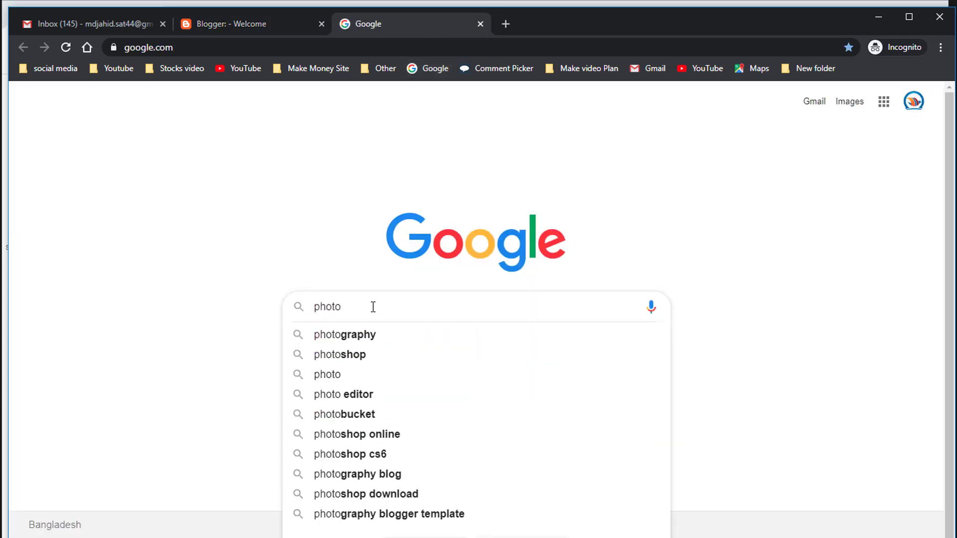
{"action": "key", "text": "Down"}
{"action": "key", "text": "Return"}
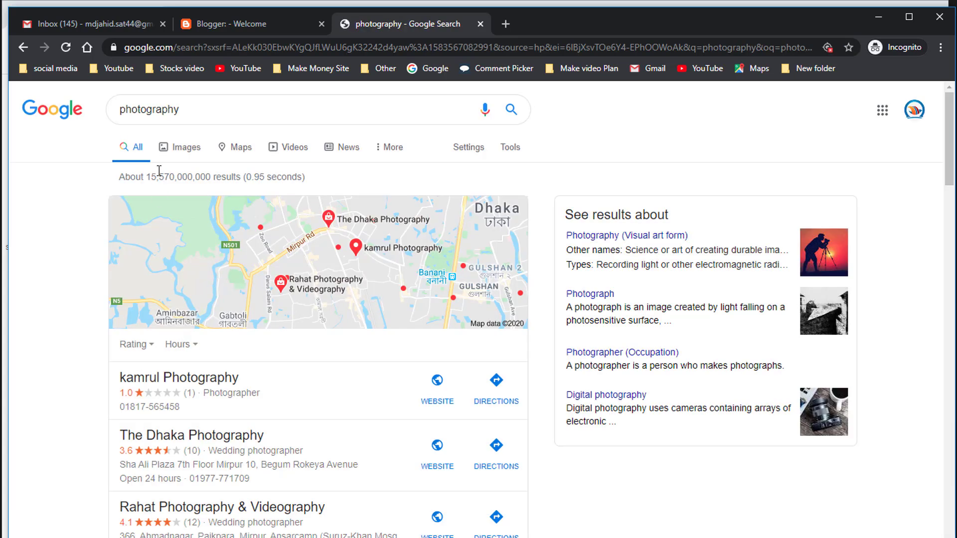
Step: Browse the photography results, then close that tab and return to the blog Title field
{"action": "scroll", "coordinate": [211, 328], "scroll_direction": "down", "scroll_amount": 7}
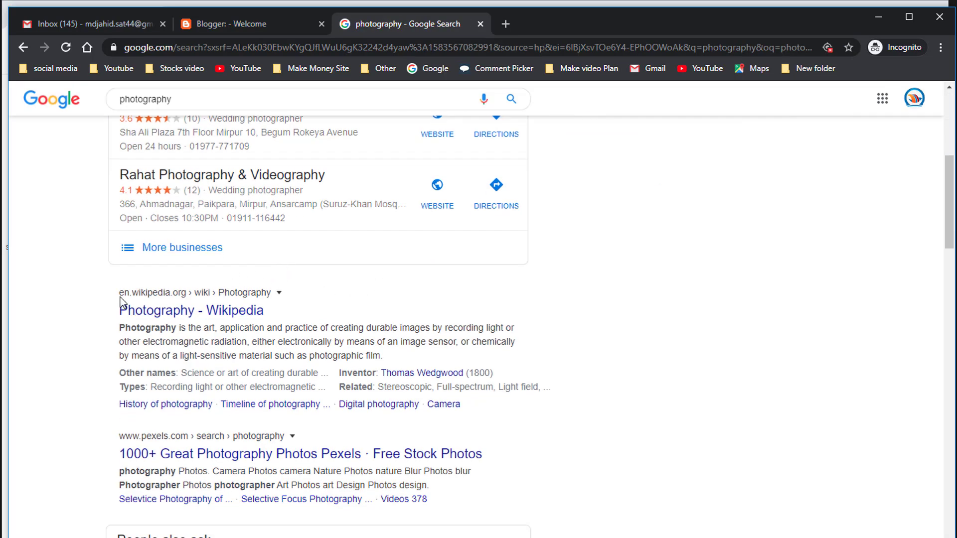
{"action": "scroll", "coordinate": [174, 336], "scroll_direction": "down", "scroll_amount": 3}
{"action": "scroll", "coordinate": [173, 336], "scroll_direction": "down", "scroll_amount": 15}
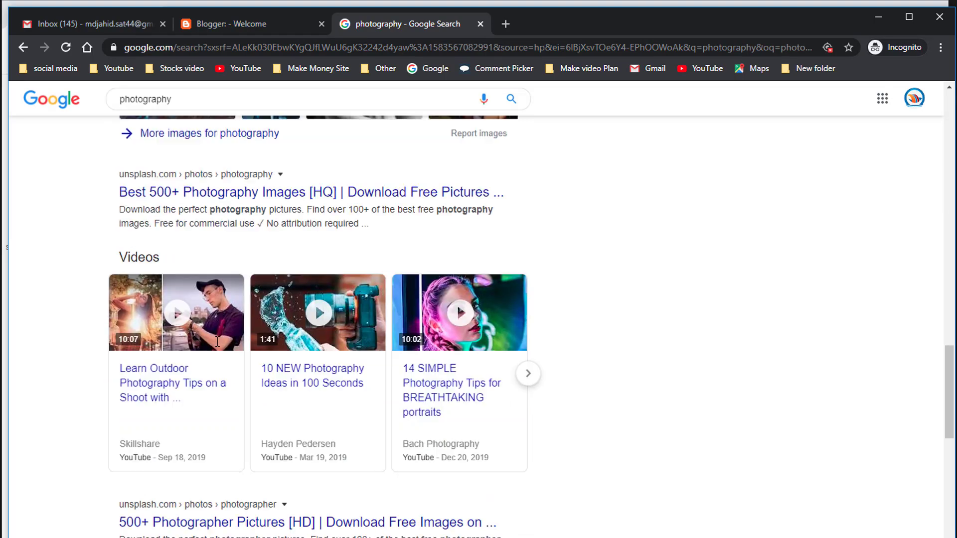
{"action": "scroll", "coordinate": [217, 341], "scroll_direction": "up", "scroll_amount": 1}
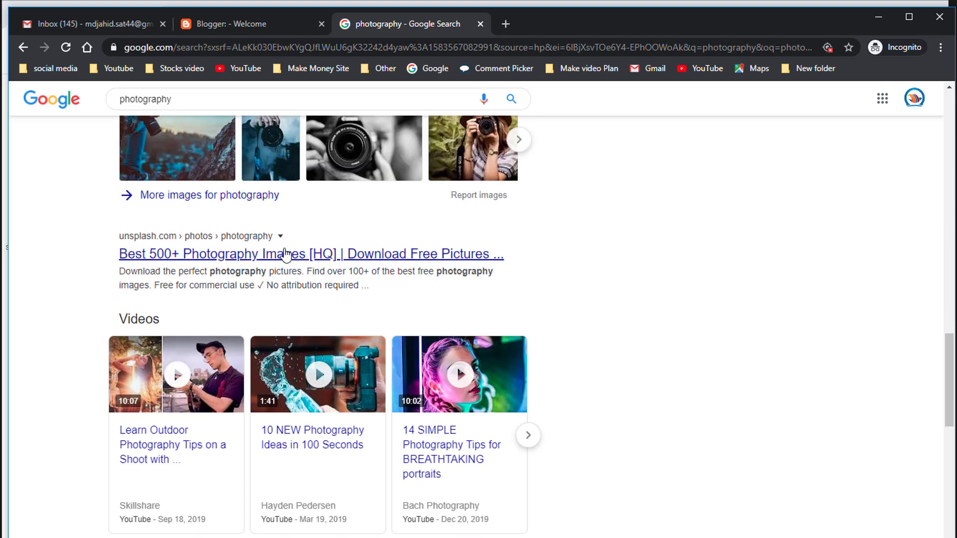
{"action": "scroll", "coordinate": [338, 272], "scroll_direction": "down", "scroll_amount": 4}
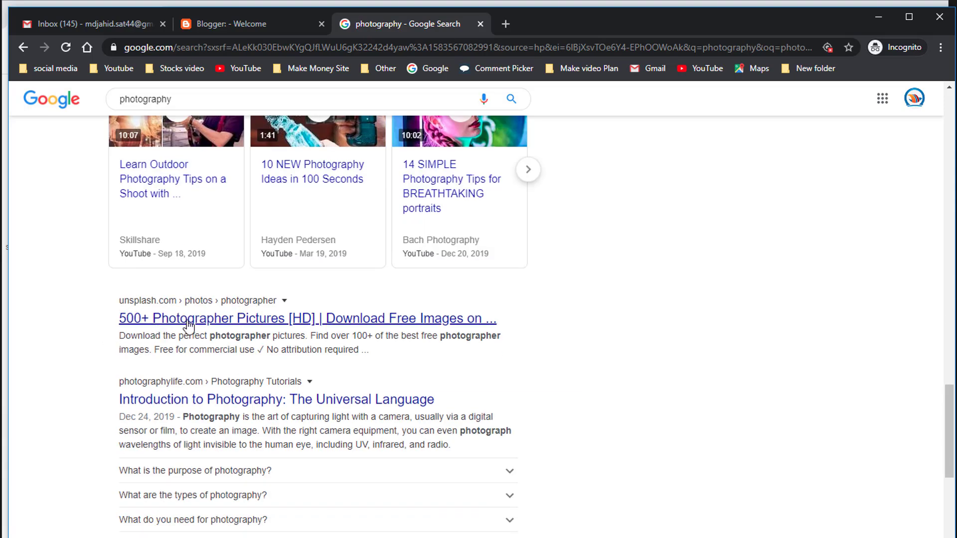
{"action": "scroll", "coordinate": [471, 338], "scroll_direction": "down", "scroll_amount": 2}
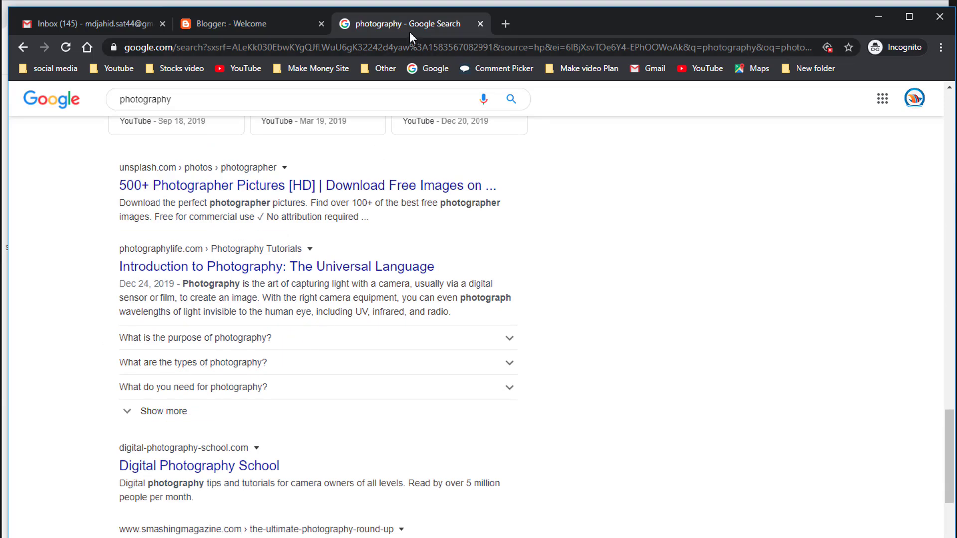
{"action": "key", "text": "ctrl+w"}
{"action": "left_click", "coordinate": [369, 163]}
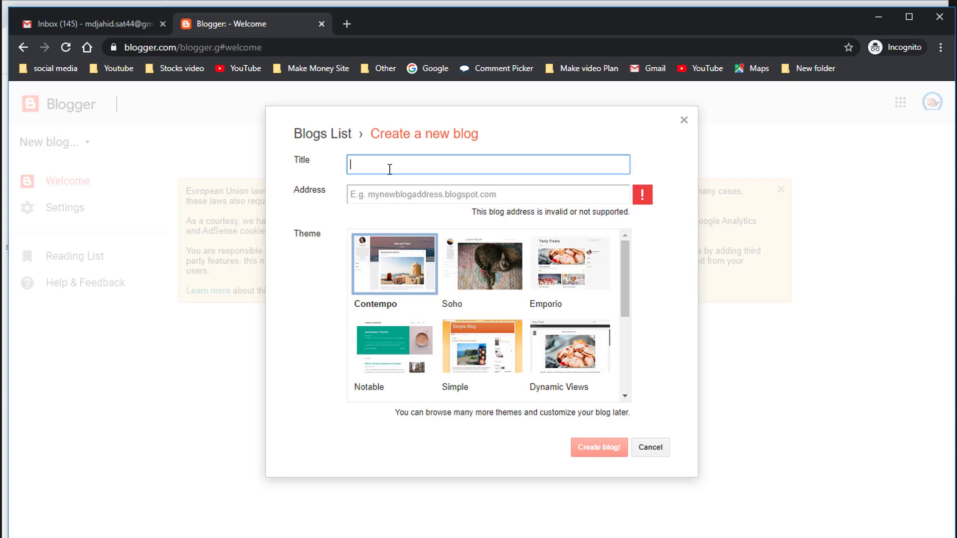
Step: Title the new blog 'RJ TecH 24'
{"action": "type", "text": "RJ TEcH"}
{"action": "left_click_drag", "start_coordinate": [364, 164], "coordinate": [390, 163]}
{"action": "type", "text": "TecH 24"}
Step: Set the blog address to rjtech24.blogspot.com, built from the copied title
{"action": "left_click_drag", "start_coordinate": [417, 164], "coordinate": [362, 170]}
{"action": "key", "text": "ctrl+c"}
{"action": "left_click", "coordinate": [382, 192]}
{"action": "key", "text": "ctrl+v"}
{"action": "left_click", "coordinate": [365, 195]}
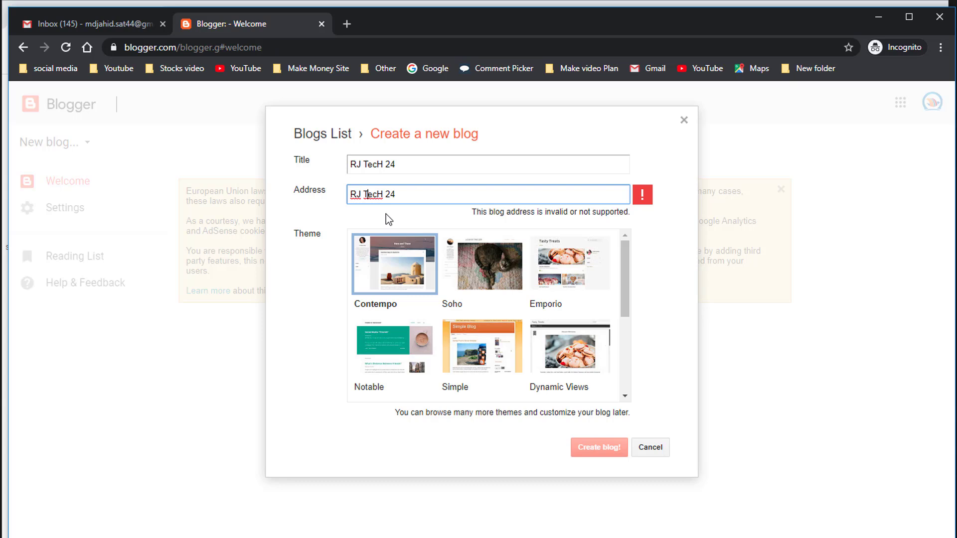
{"action": "key", "text": "BackSpace"}
{"action": "key", "text": "BackSpace"}
{"action": "key", "text": "BackSpace"}
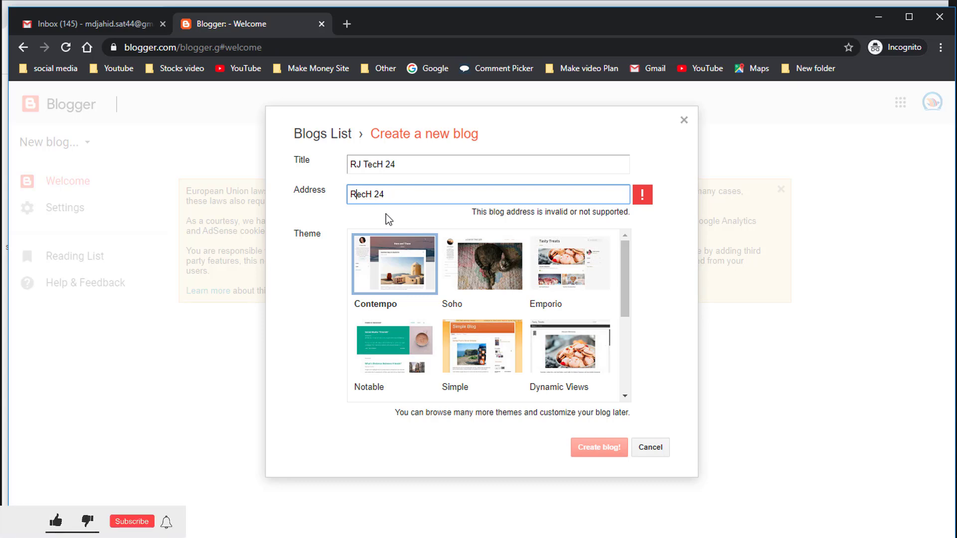
{"action": "key", "text": "BackSpace"}
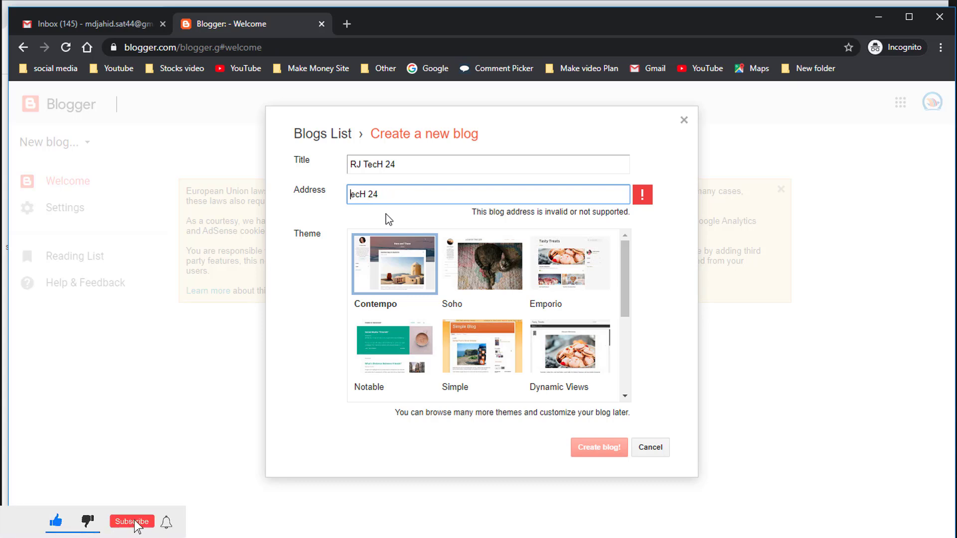
{"action": "type", "text": "rj"}
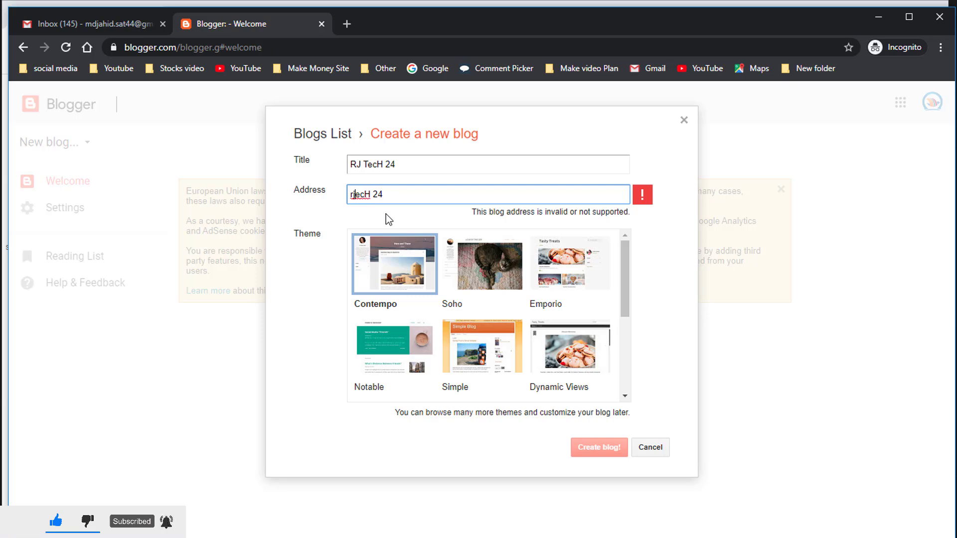
{"action": "type", "text": "t"}
{"action": "key", "text": "BackSpace"}
{"action": "key", "text": "BackSpace"}
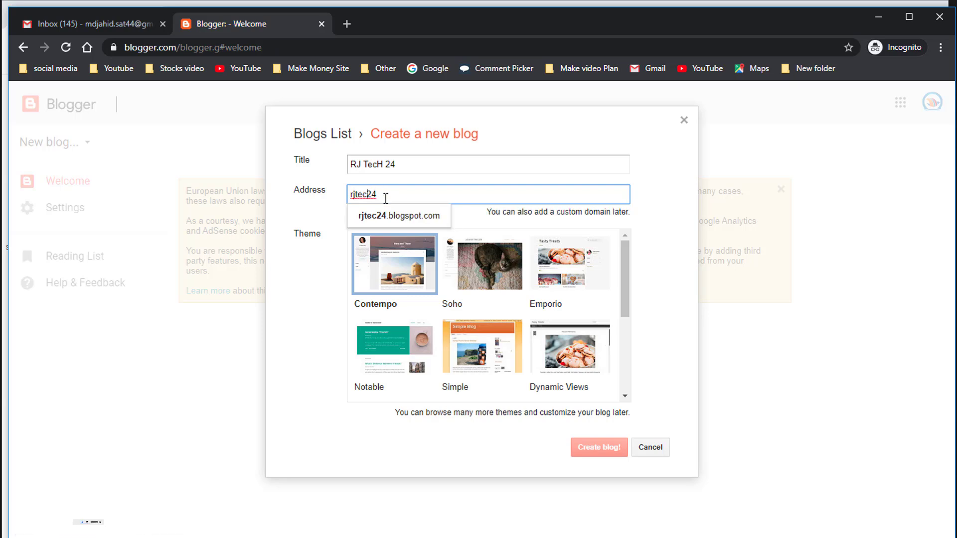
{"action": "type", "text": "h"}
{"action": "left_click", "coordinate": [404, 198]}
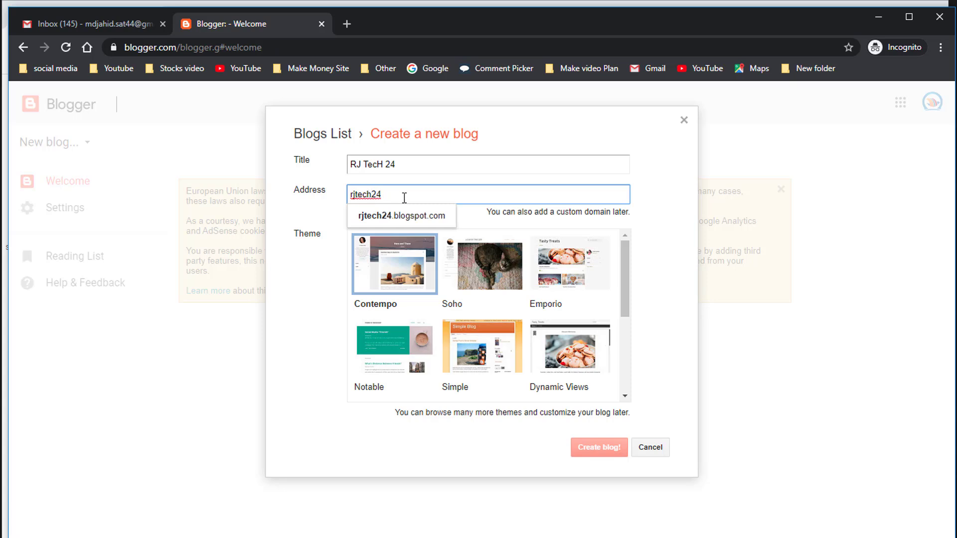
{"action": "left_click", "coordinate": [402, 215]}
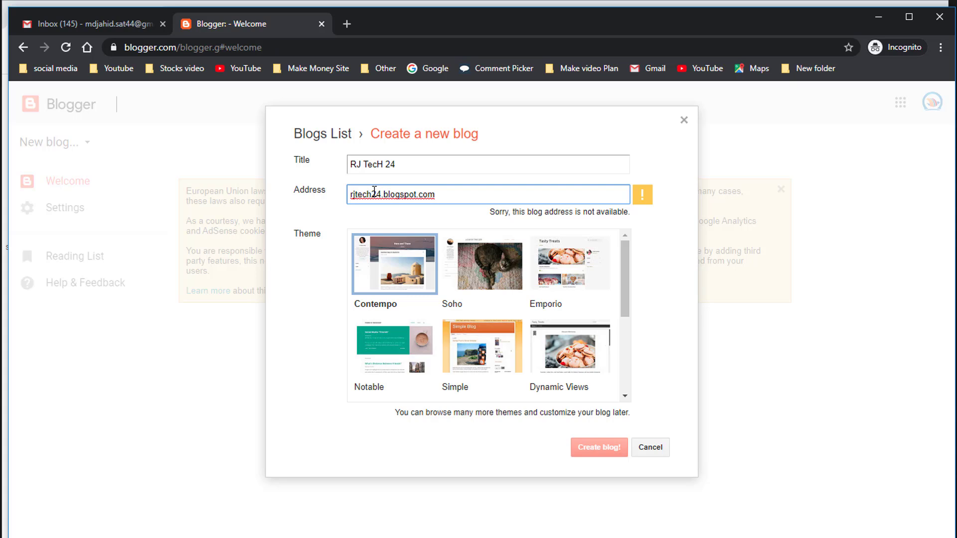
Step: Replace '24' with 'online' so the address becomes rjtechonline.blogspot.com
{"action": "left_click_drag", "start_coordinate": [373, 193], "coordinate": [381, 194]}
{"action": "type", "text": "online"}
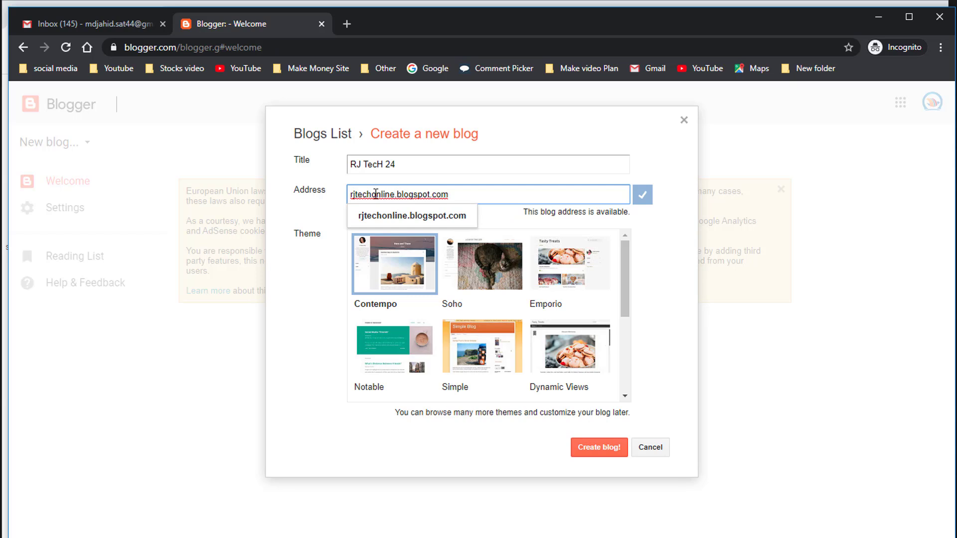
{"action": "left_click", "coordinate": [483, 201]}
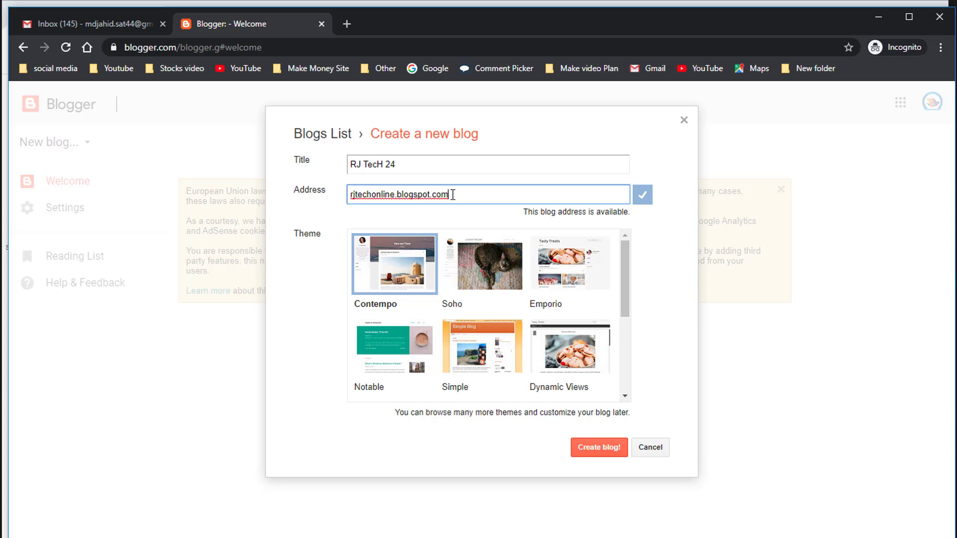
Step: Browse the theme list and keep Contempo as the blog's theme
{"action": "left_click_drag", "start_coordinate": [454, 195], "coordinate": [344, 198]}
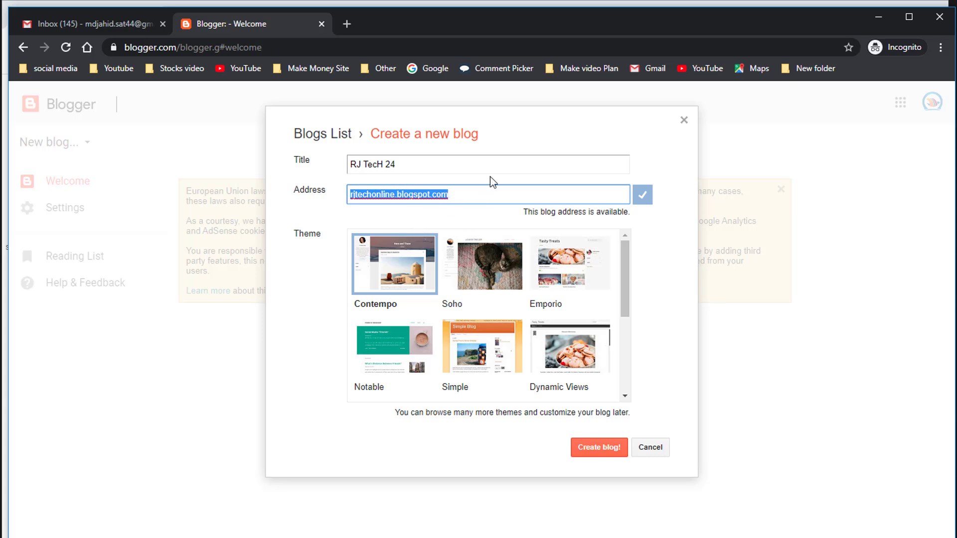
{"action": "scroll", "coordinate": [578, 274], "scroll_direction": "down", "scroll_amount": 2}
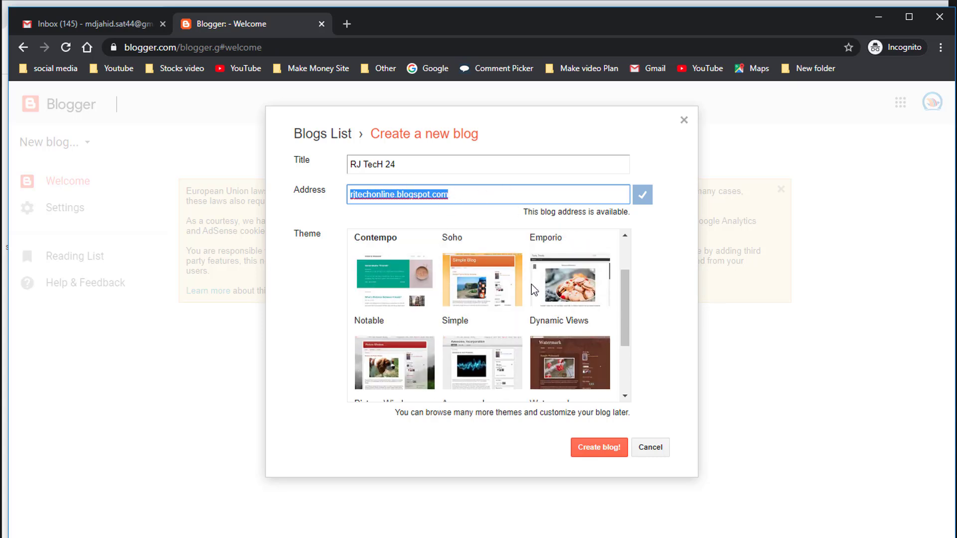
{"action": "scroll", "coordinate": [496, 279], "scroll_direction": "down", "scroll_amount": 2}
{"action": "scroll", "coordinate": [499, 281], "scroll_direction": "down", "scroll_amount": 2}
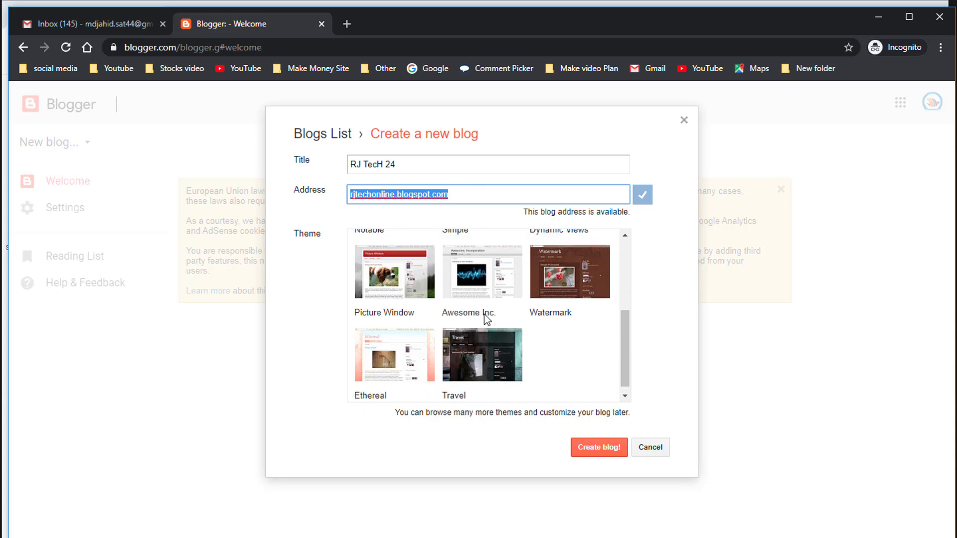
{"action": "scroll", "coordinate": [495, 303], "scroll_direction": "up", "scroll_amount": 4}
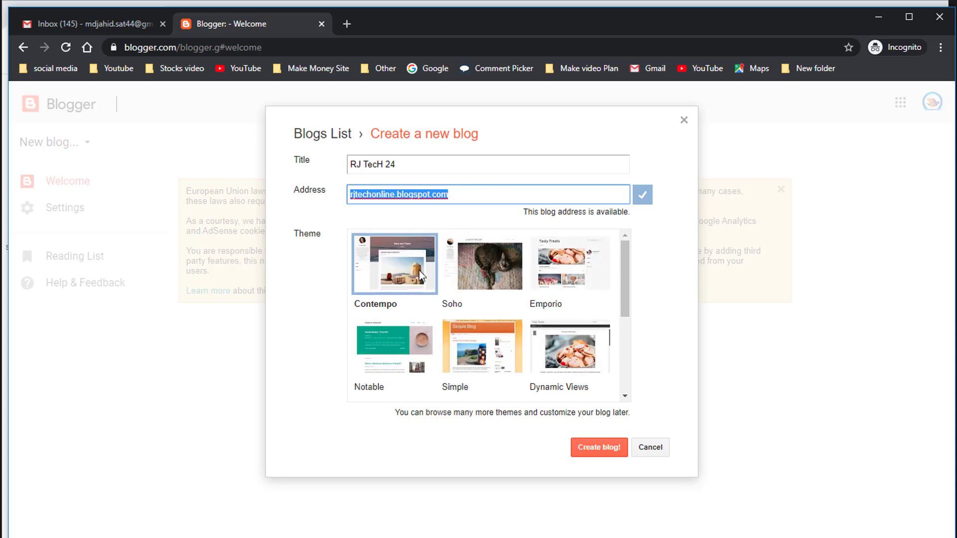
{"action": "left_click", "coordinate": [399, 263]}
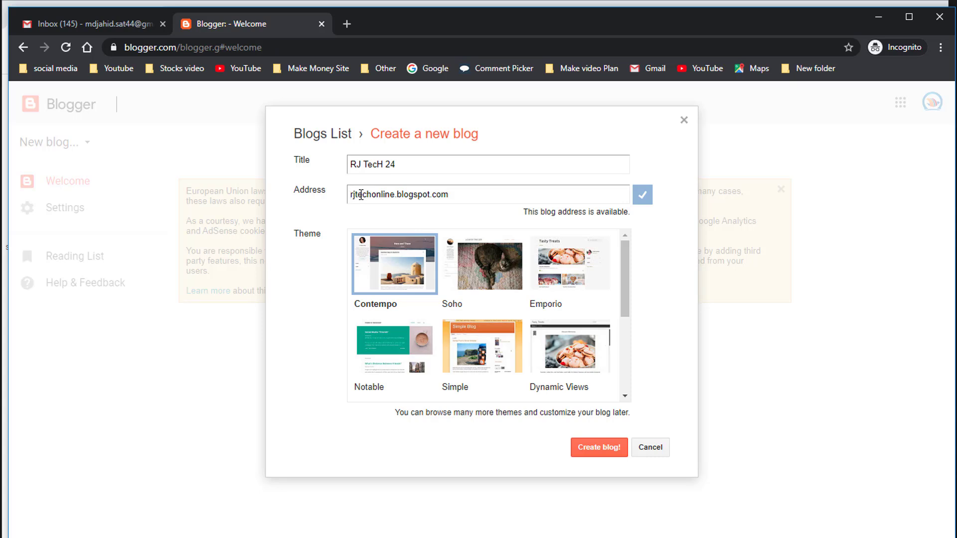
Step: Change the blog title to 'RJ TecH Online'
{"action": "left_click_drag", "start_coordinate": [387, 167], "coordinate": [402, 166]}
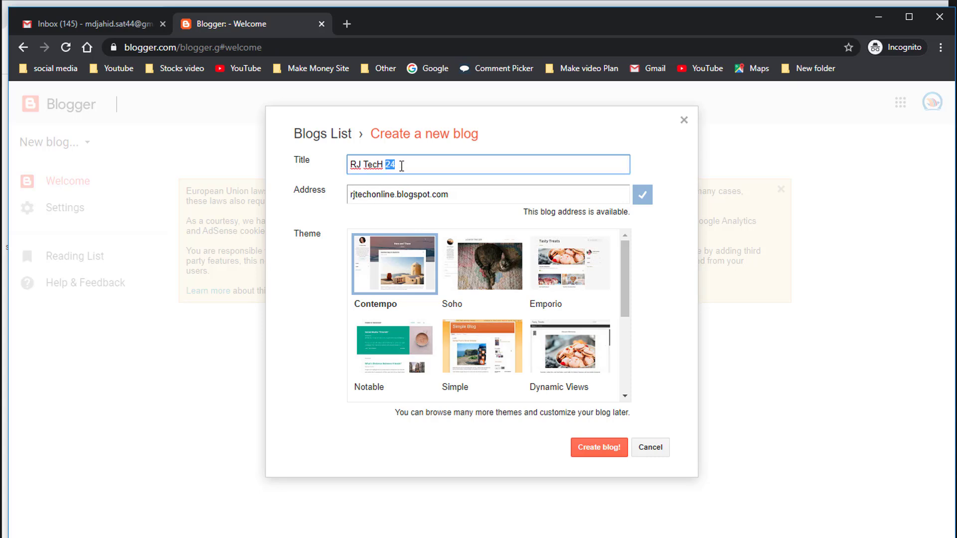
{"action": "type", "text": "Online"}
{"action": "left_click", "coordinate": [389, 254]}
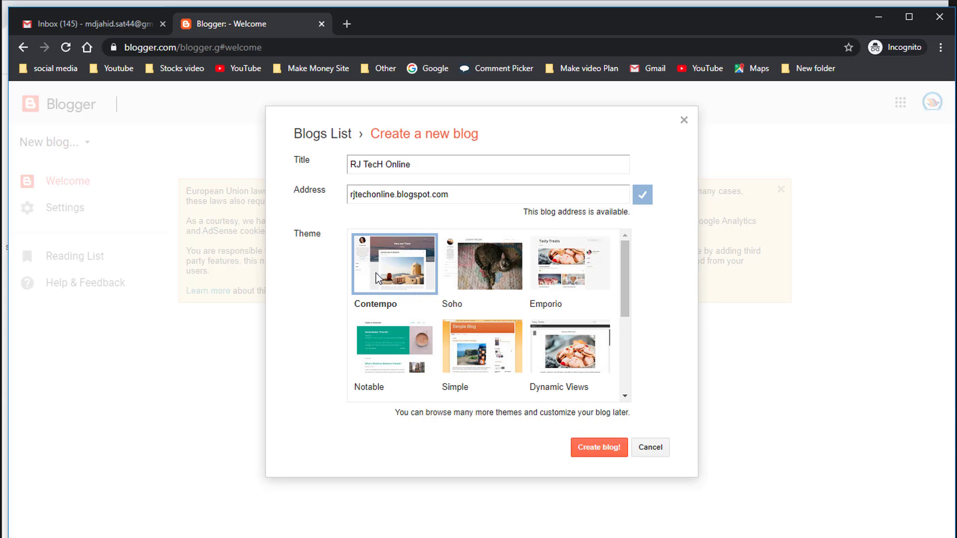
Step: Create the RJ TecH Online blog and view its live page at rjtechonline.blogspot.com
{"action": "left_click", "coordinate": [594, 450]}
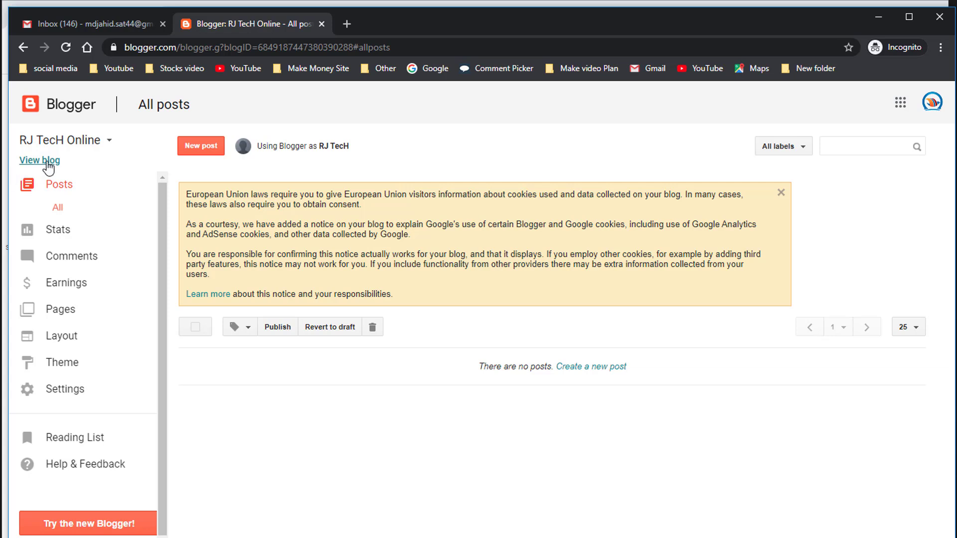
{"action": "left_click", "coordinate": [48, 164]}
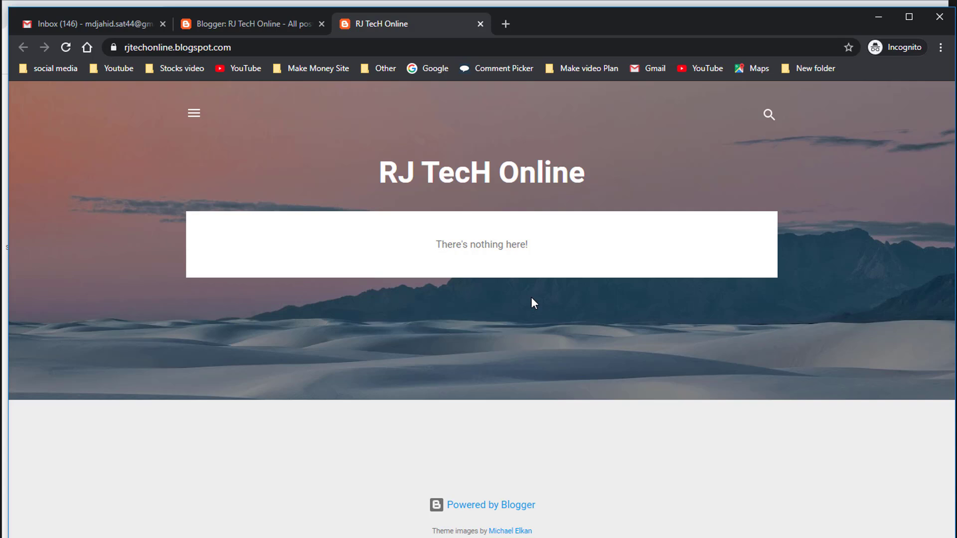
Step: Try the live blog's side menu and search bar, then return to Blogger's All posts page
{"action": "left_click", "coordinate": [195, 112]}
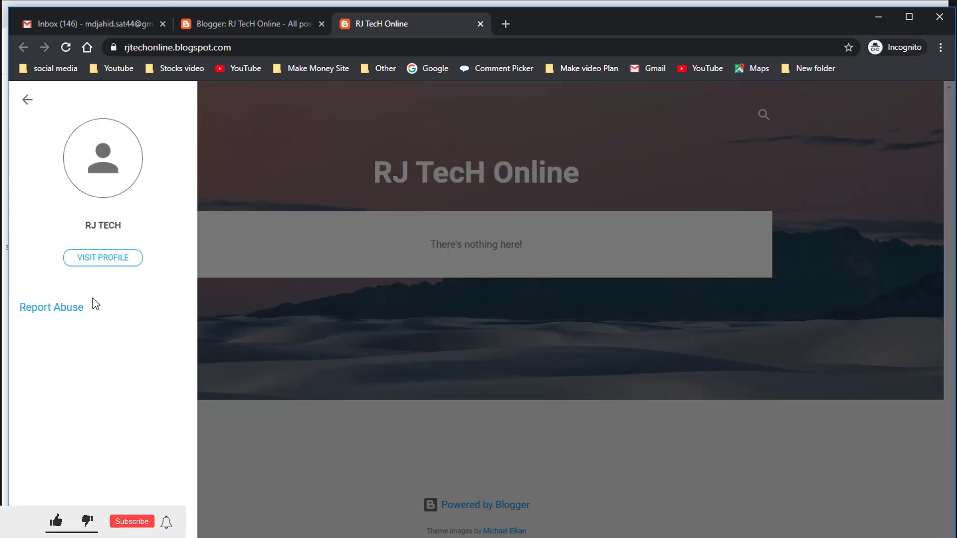
{"action": "left_click", "coordinate": [642, 132]}
{"action": "left_click", "coordinate": [767, 113]}
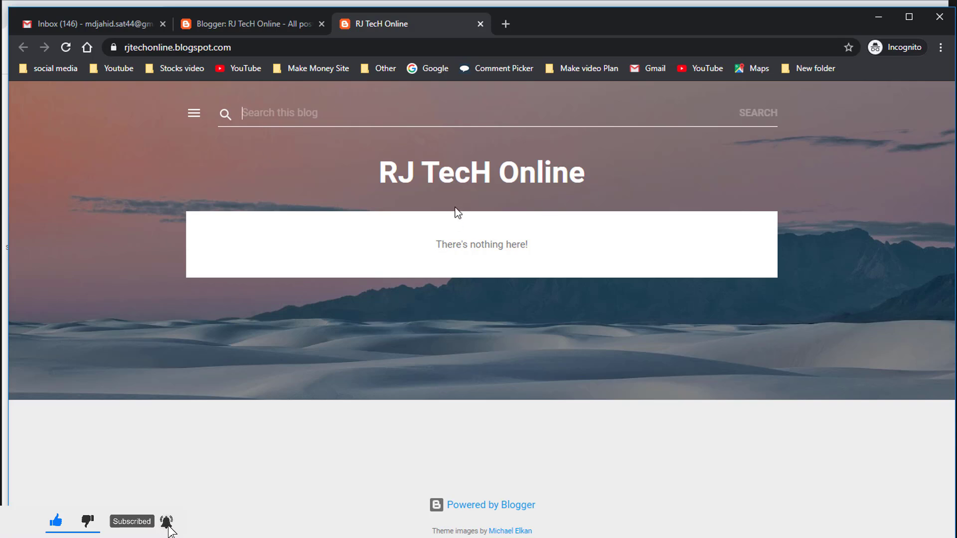
{"action": "left_click", "coordinate": [477, 250]}
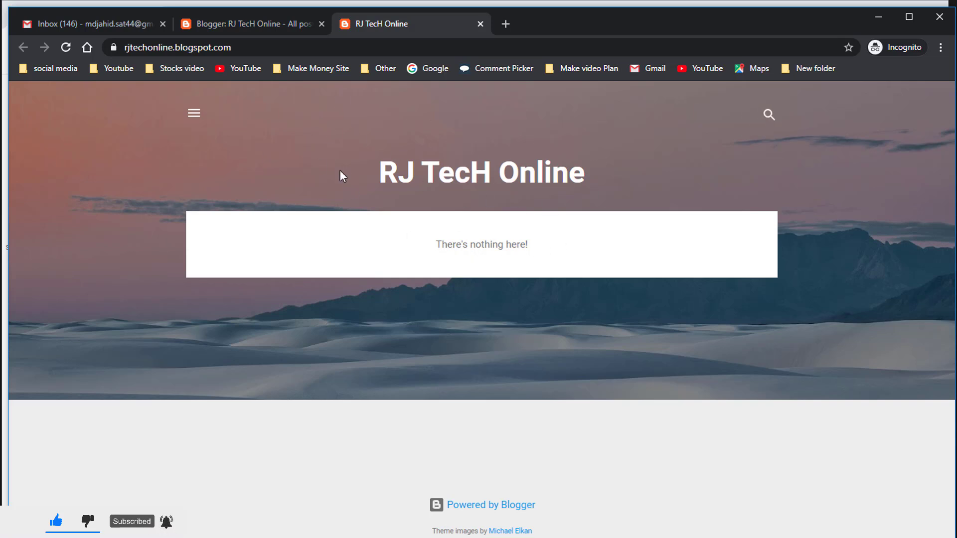
{"action": "left_click", "coordinate": [271, 19]}
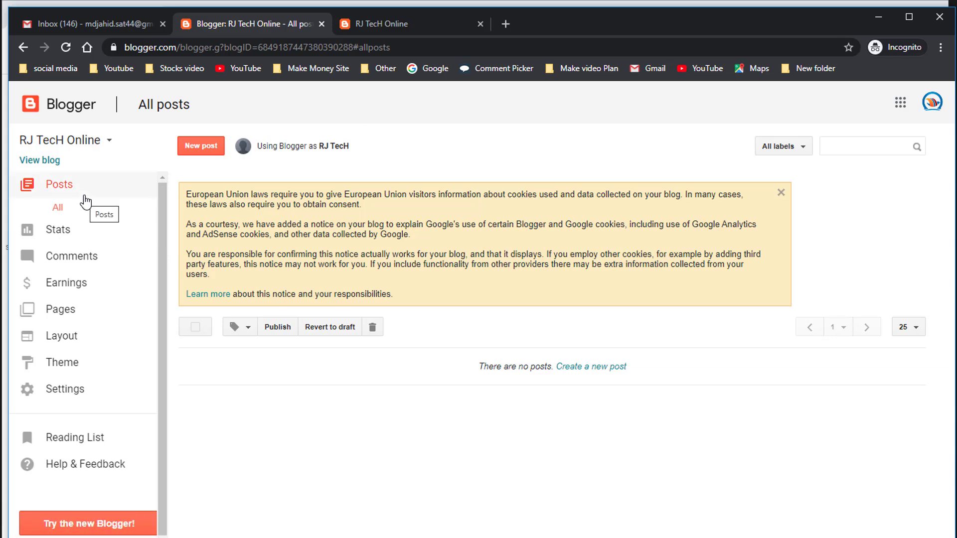
Step: Browse the blog's theme gallery and preview the pink Emporio theme, then close the preview
{"action": "left_click", "coordinate": [68, 363]}
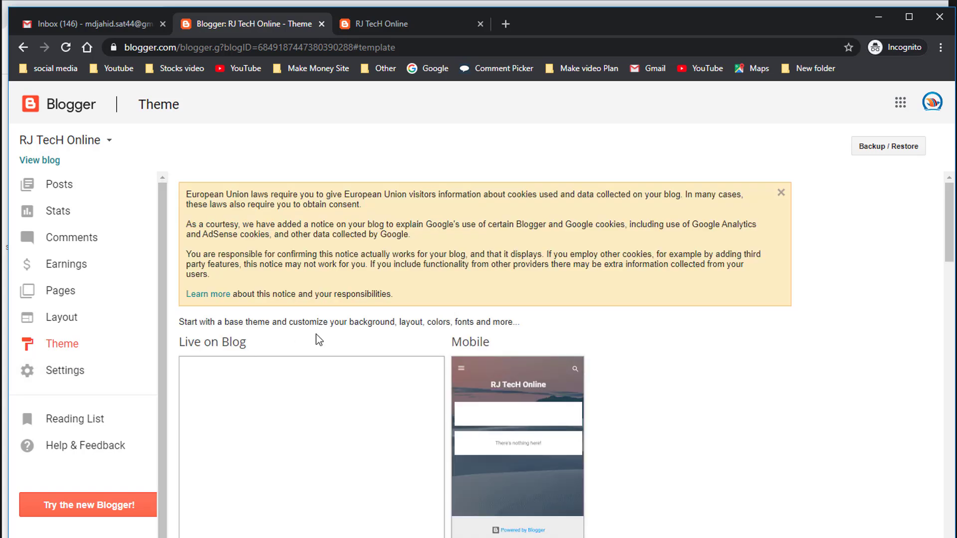
{"action": "scroll", "coordinate": [395, 324], "scroll_direction": "down", "scroll_amount": 9}
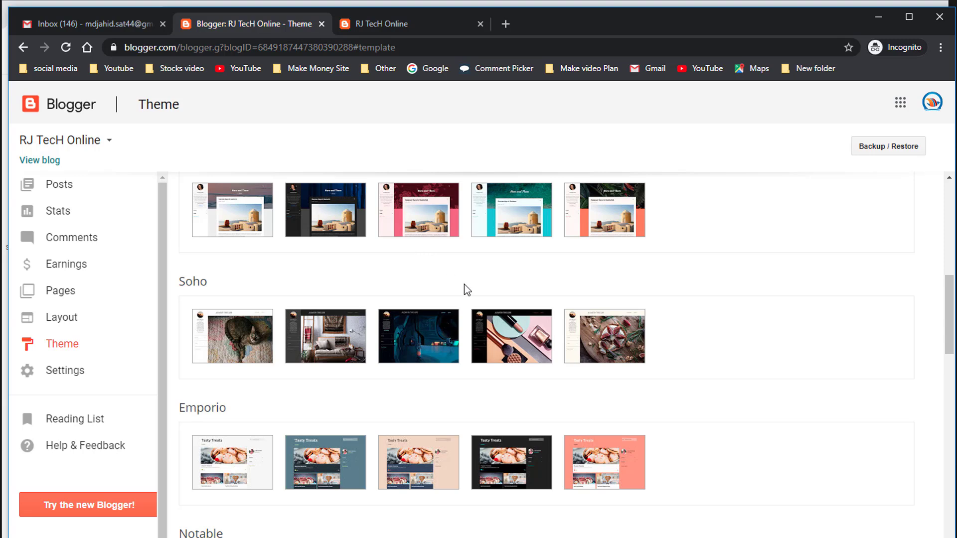
{"action": "scroll", "coordinate": [269, 276], "scroll_direction": "down", "scroll_amount": 3}
{"action": "scroll", "coordinate": [269, 277], "scroll_direction": "down", "scroll_amount": 5}
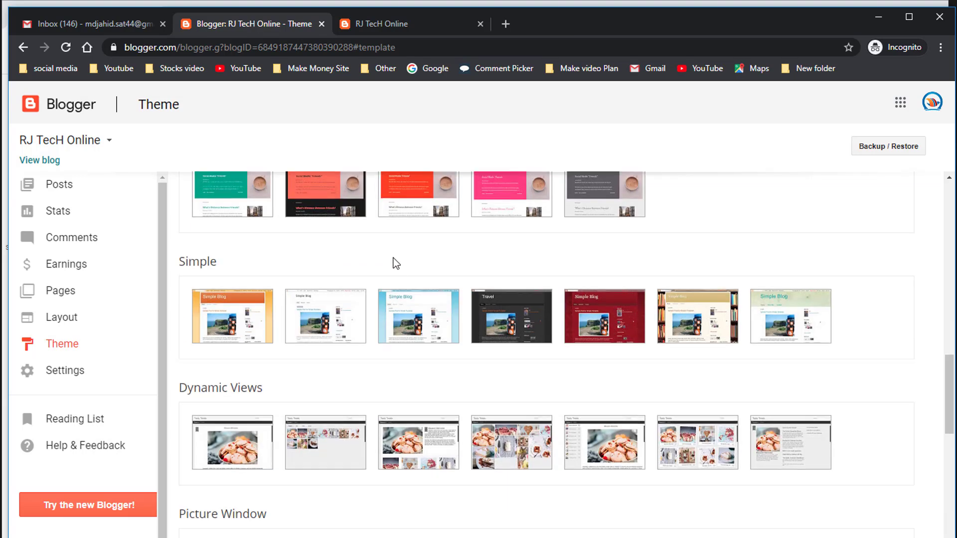
{"action": "scroll", "coordinate": [409, 278], "scroll_direction": "down", "scroll_amount": 4}
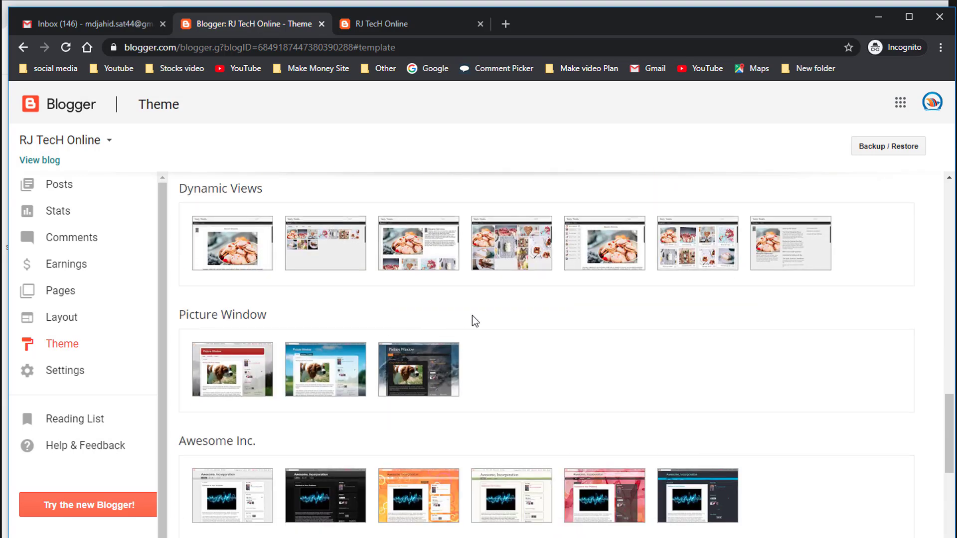
{"action": "scroll", "coordinate": [534, 326], "scroll_direction": "up", "scroll_amount": 9}
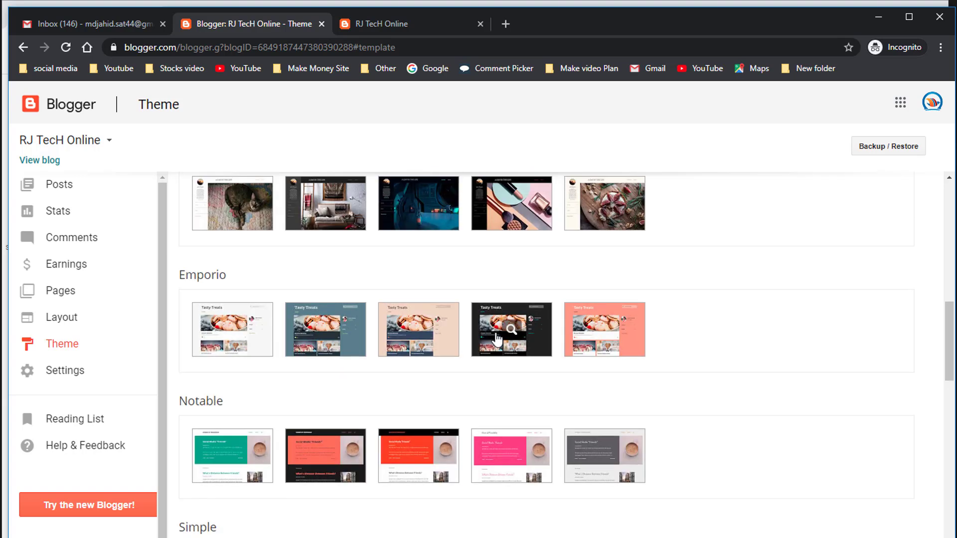
{"action": "left_click", "coordinate": [583, 335]}
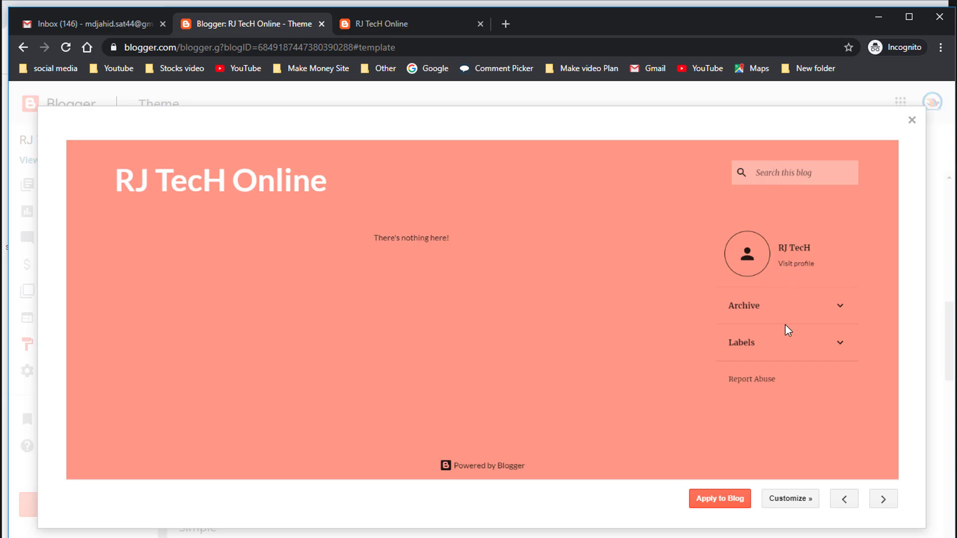
{"action": "left_click", "coordinate": [912, 121]}
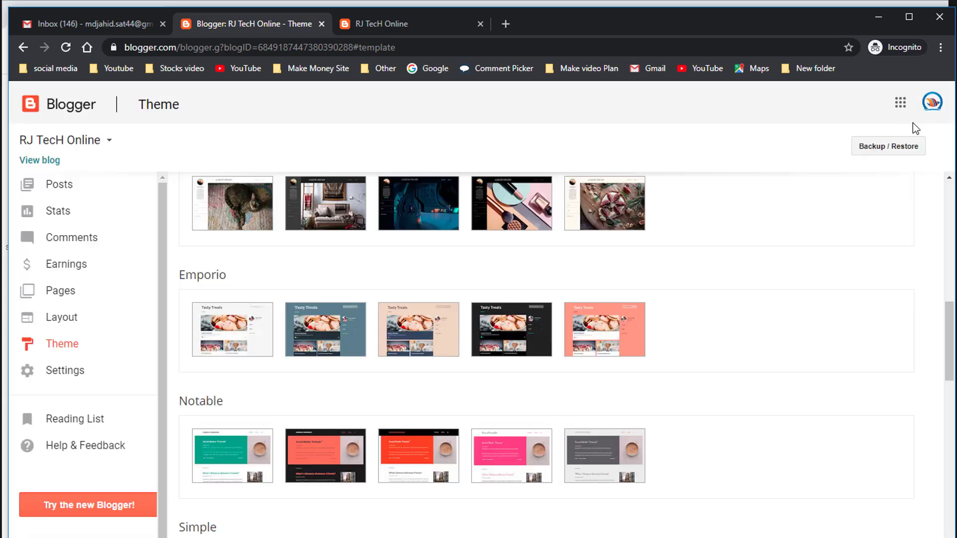
Step: Preview the third Picture Window theme, check Gmail briefly, and close the preview
{"action": "scroll", "coordinate": [518, 299], "scroll_direction": "down", "scroll_amount": 4}
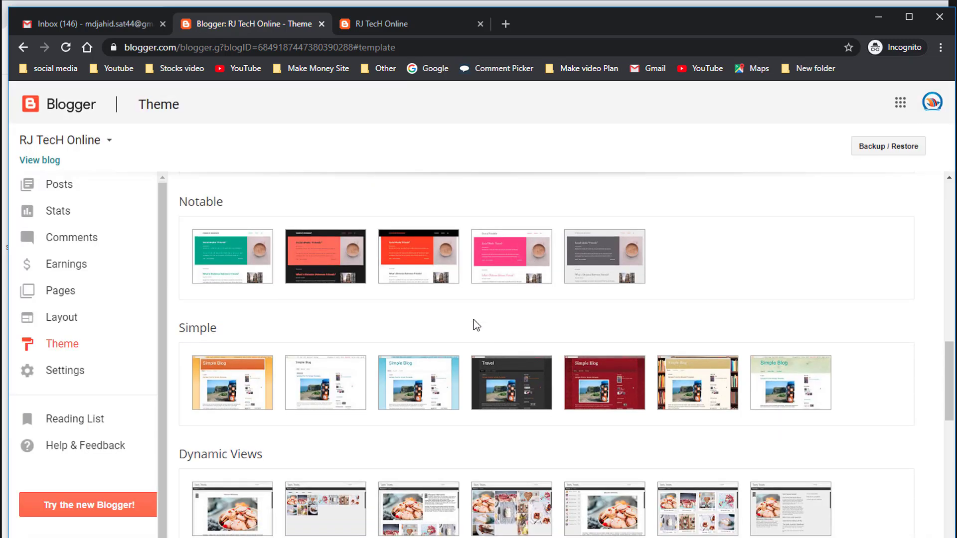
{"action": "scroll", "coordinate": [476, 324], "scroll_direction": "down", "scroll_amount": 1}
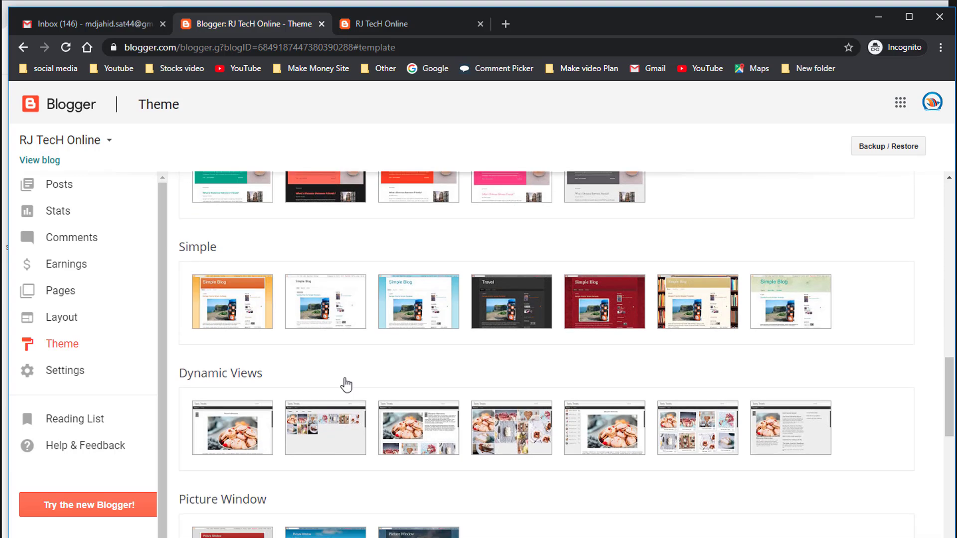
{"action": "scroll", "coordinate": [494, 379], "scroll_direction": "down", "scroll_amount": 3}
{"action": "scroll", "coordinate": [493, 379], "scroll_direction": "down", "scroll_amount": 1}
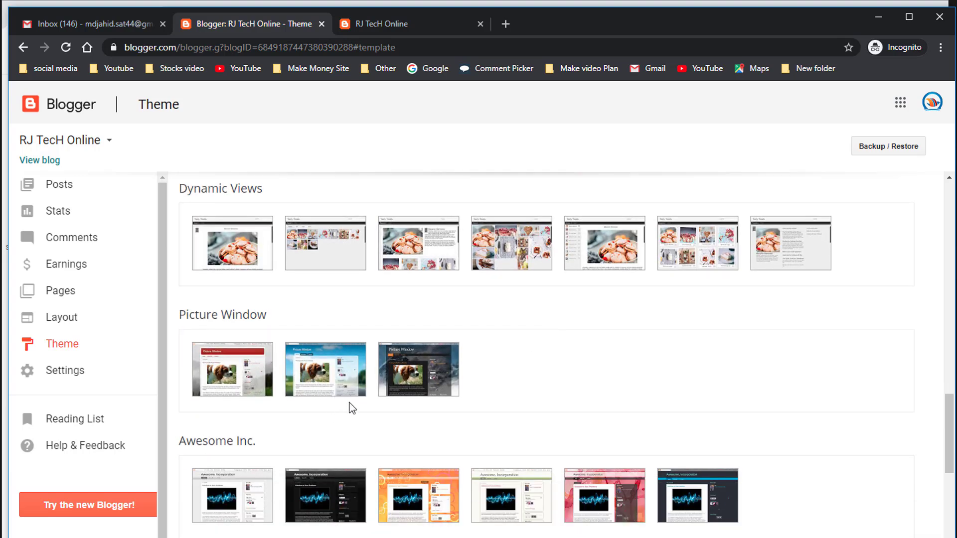
{"action": "left_click", "coordinate": [396, 377]}
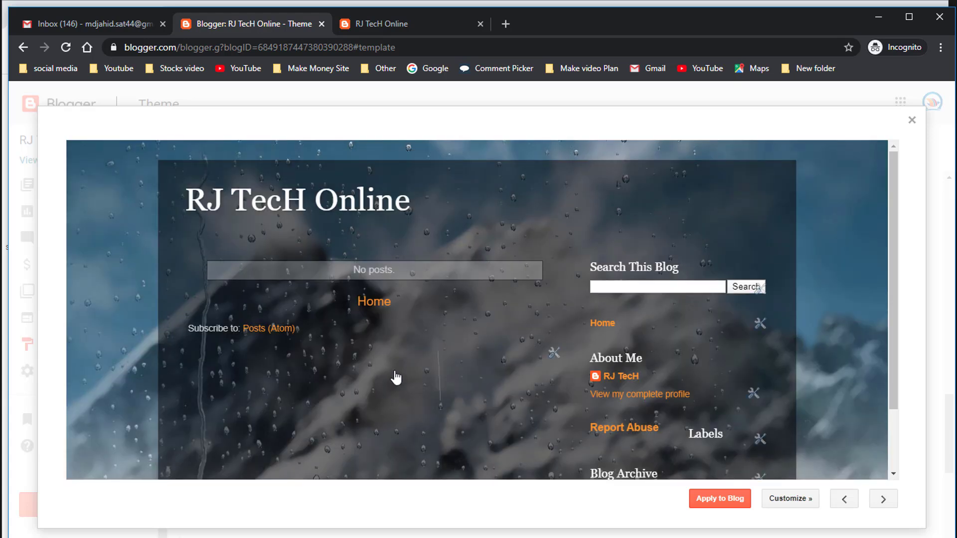
{"action": "left_click", "coordinate": [88, 24]}
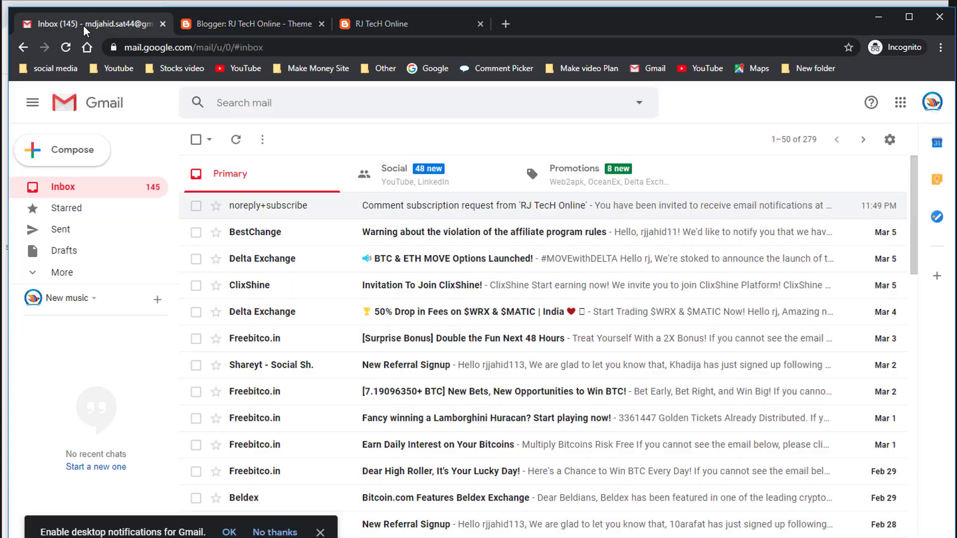
{"action": "left_click", "coordinate": [271, 26]}
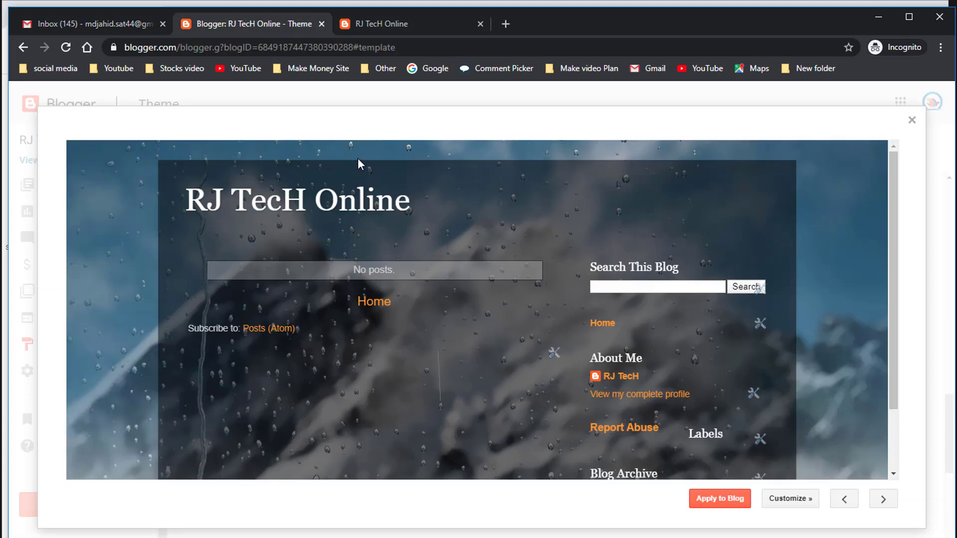
{"action": "left_click", "coordinate": [911, 120]}
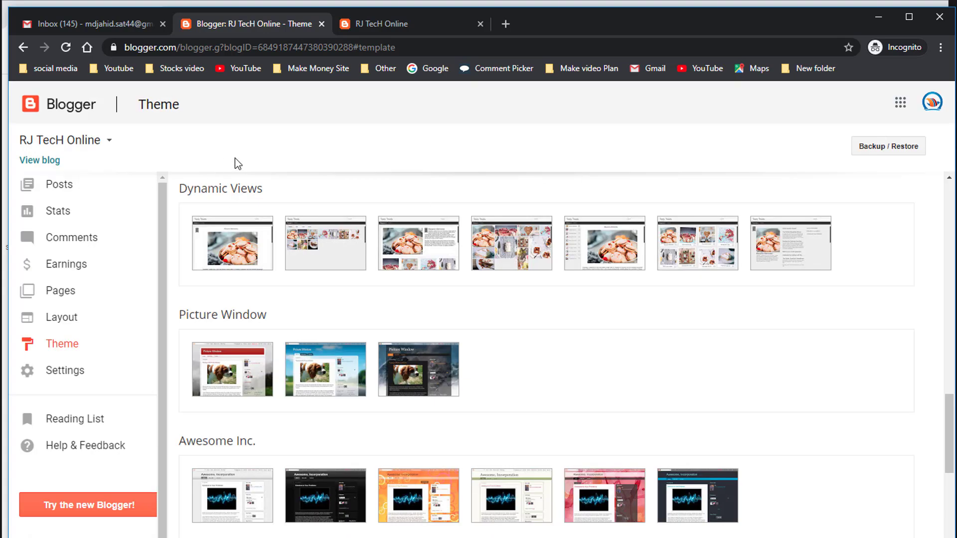
{"action": "scroll", "coordinate": [102, 255], "scroll_direction": "up", "scroll_amount": 4}
{"action": "left_click", "coordinate": [66, 186]}
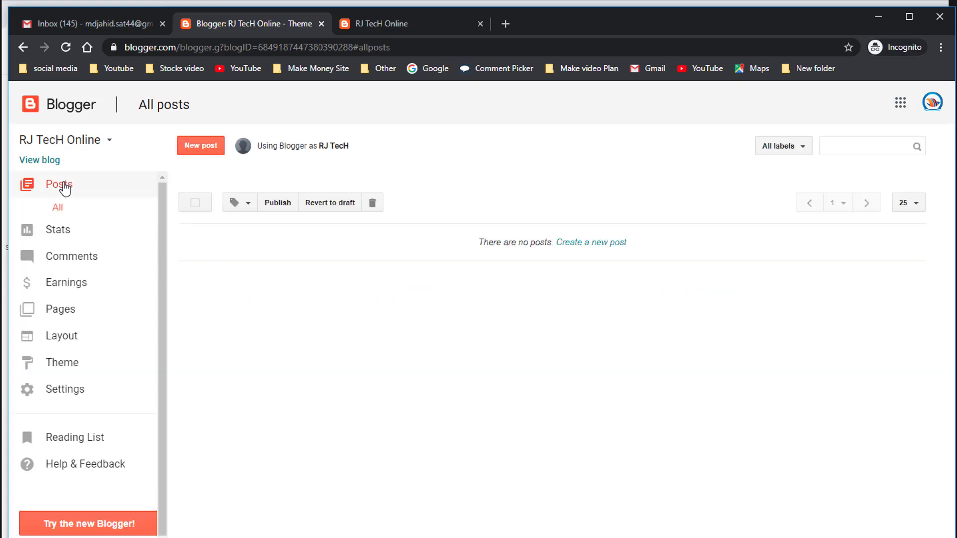
{"action": "left_click", "coordinate": [67, 230]}
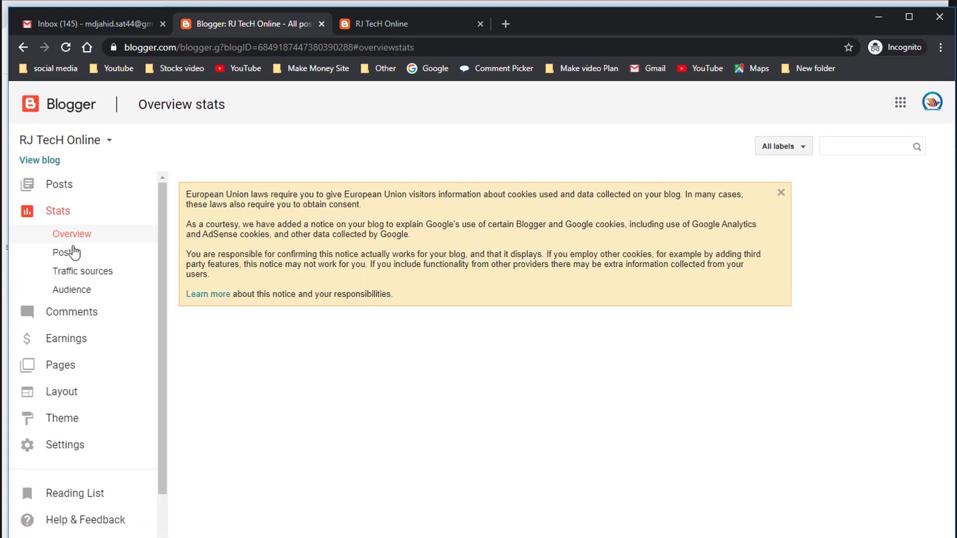
{"action": "left_click", "coordinate": [75, 337]}
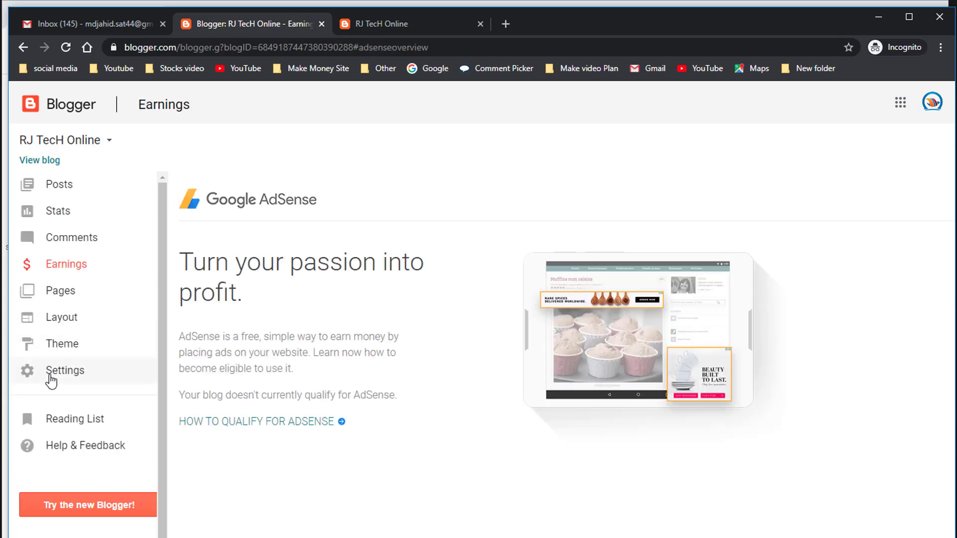
{"action": "left_click", "coordinate": [60, 375]}
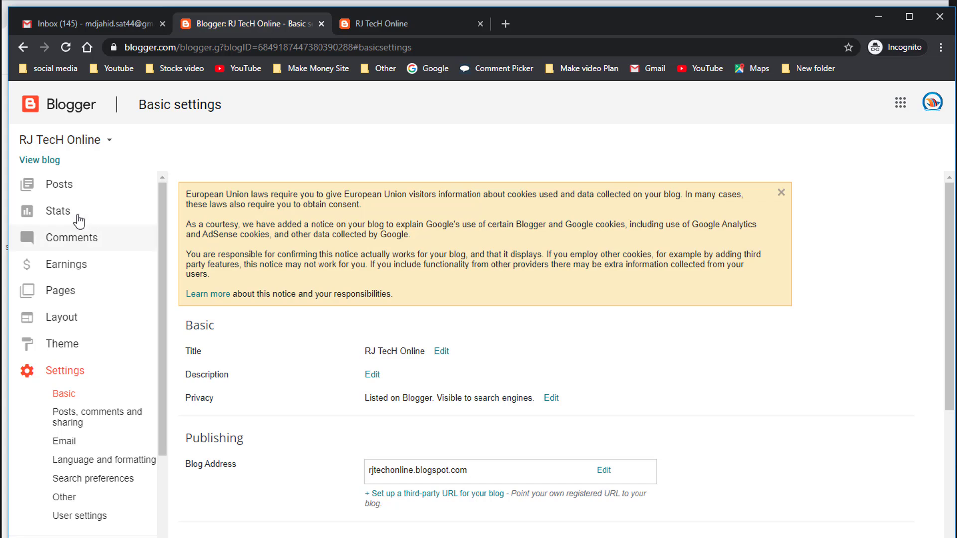
{"action": "left_click", "coordinate": [56, 144]}
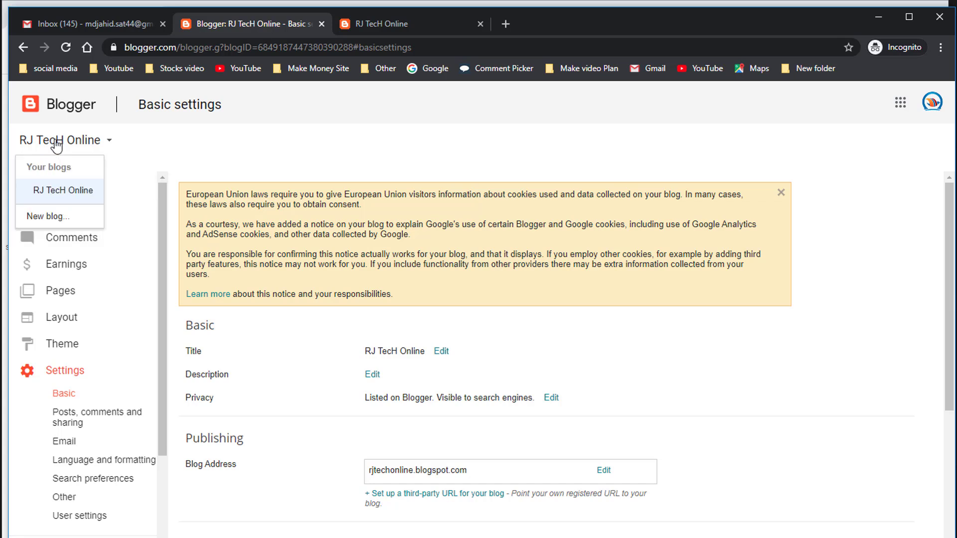
{"action": "left_click", "coordinate": [319, 244]}
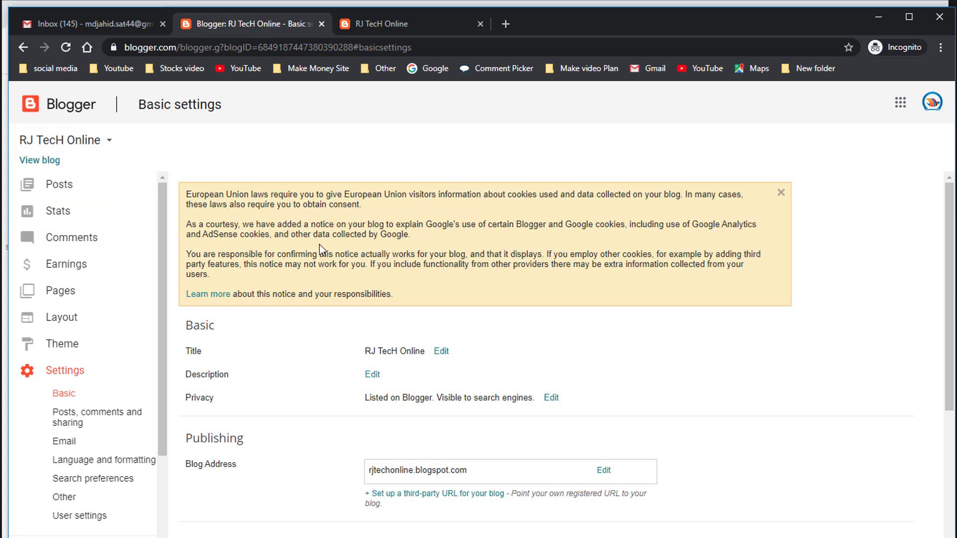
{"action": "left_click", "coordinate": [83, 196]}
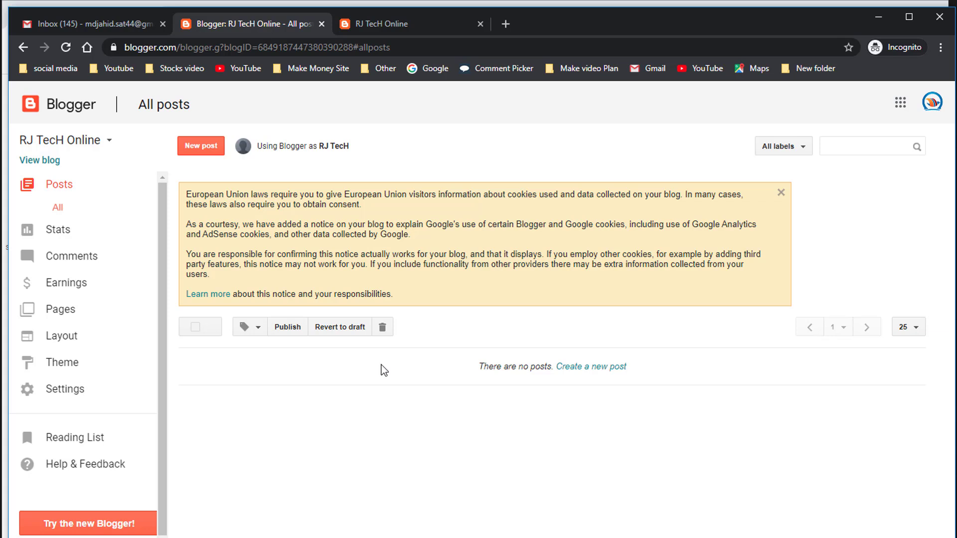
Step: Browse the theme gallery, return to All posts, and bring the live RJ TecH Online tab forward
{"action": "left_click", "coordinate": [58, 367]}
{"action": "scroll", "coordinate": [630, 368], "scroll_direction": "down", "scroll_amount": 4}
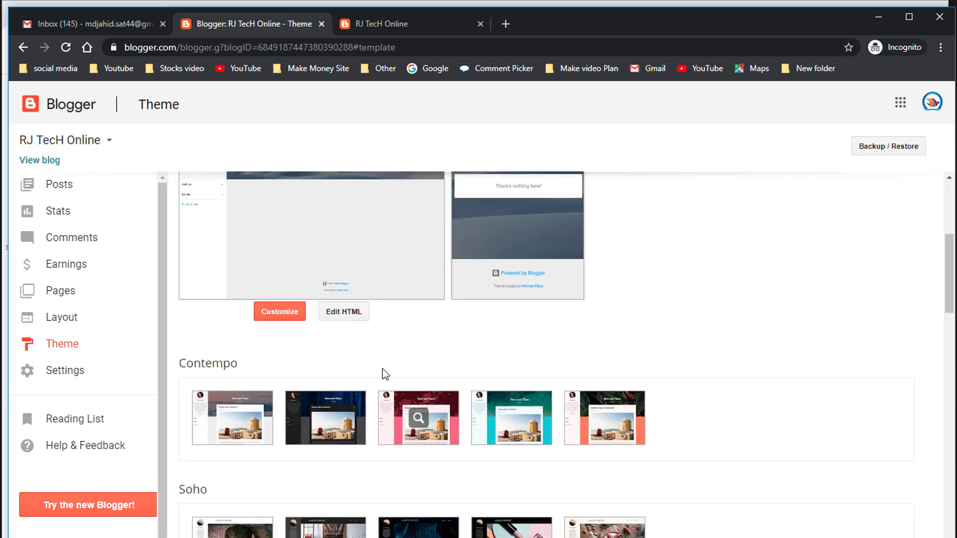
{"action": "scroll", "coordinate": [571, 439], "scroll_direction": "up", "scroll_amount": 5}
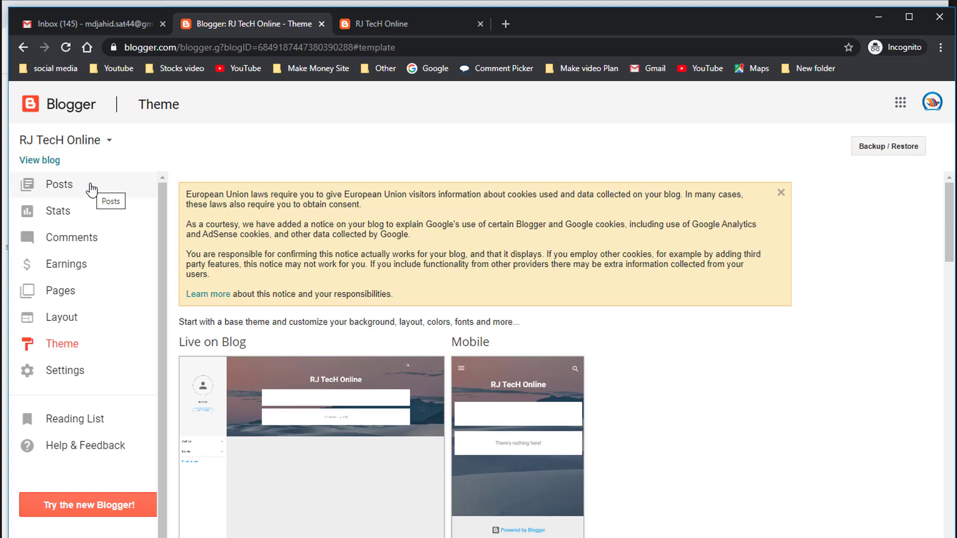
{"action": "left_click", "coordinate": [91, 190]}
{"action": "left_click", "coordinate": [378, 29]}
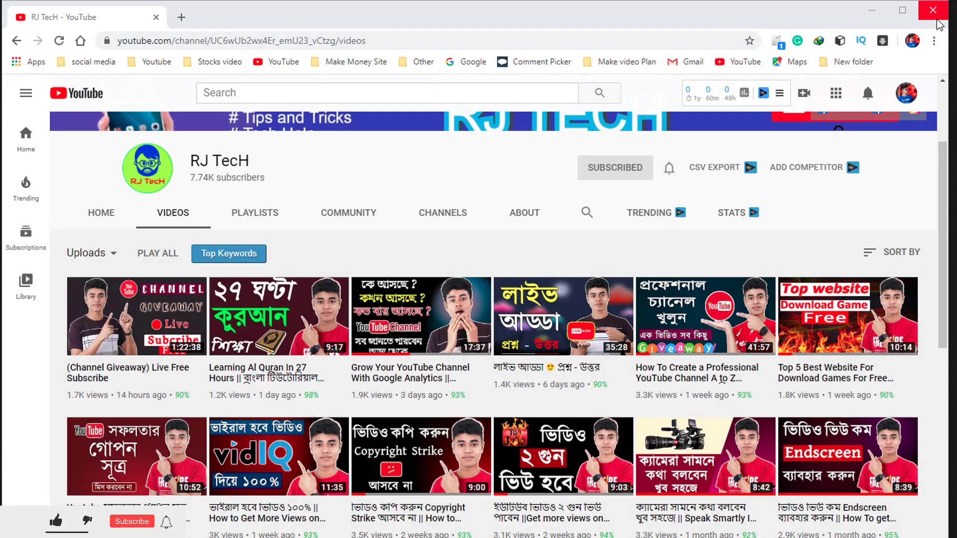
Step: Minimize Chrome and write #RJTecH without a space in a new Notepad document, then select it
{"action": "left_click", "coordinate": [871, 10]}
{"action": "right_click", "coordinate": [329, 178]}
{"action": "left_click", "coordinate": [322, 197]}
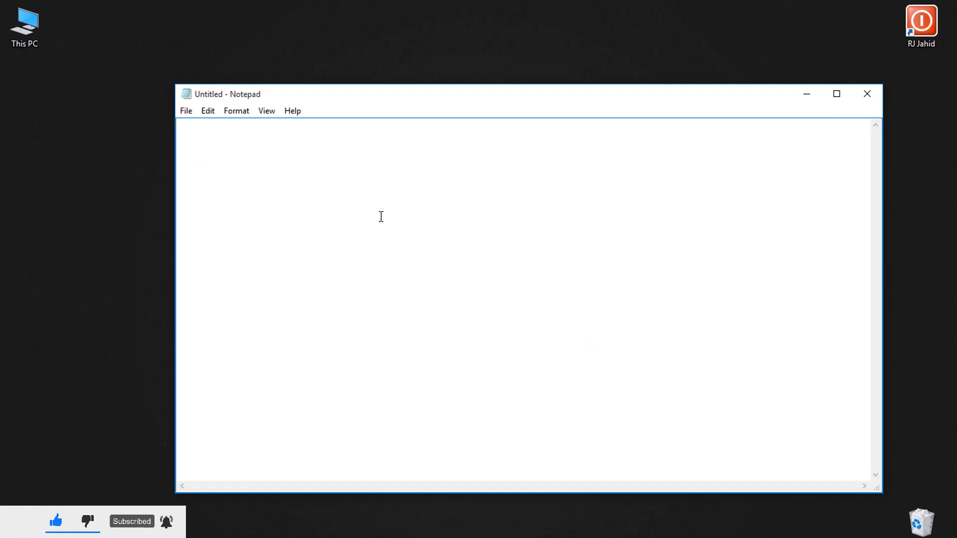
{"action": "type", "text": "RJTecH"}
{"action": "left_click", "coordinate": [192, 125]}
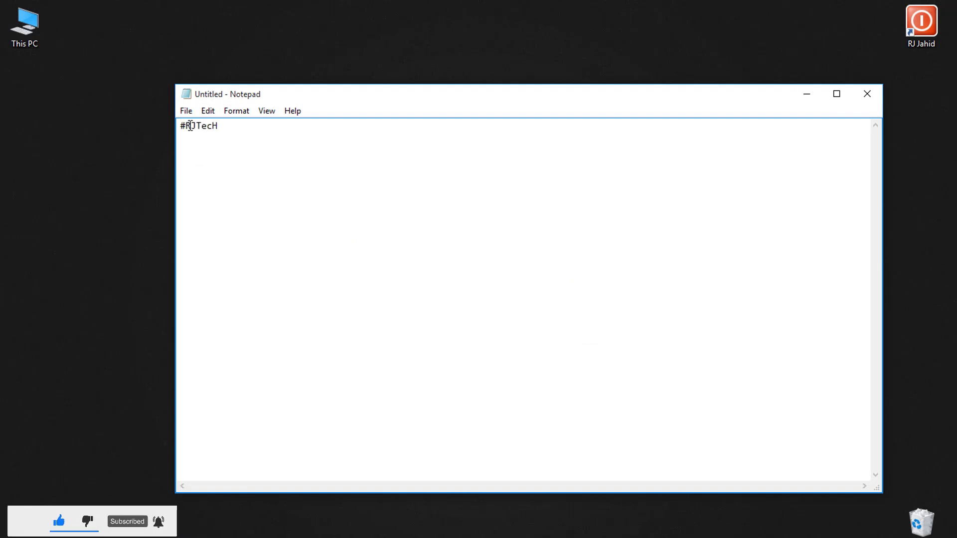
{"action": "key", "text": "BackSpace"}
{"action": "left_click_drag", "start_coordinate": [218, 126], "coordinate": [164, 126]}
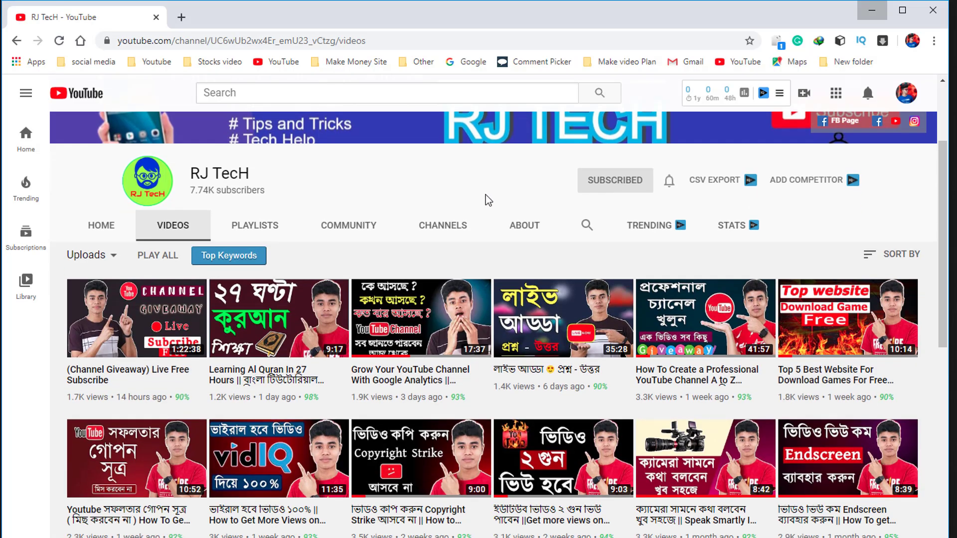
{"action": "scroll", "coordinate": [412, 214], "scroll_direction": "down", "scroll_amount": 3}
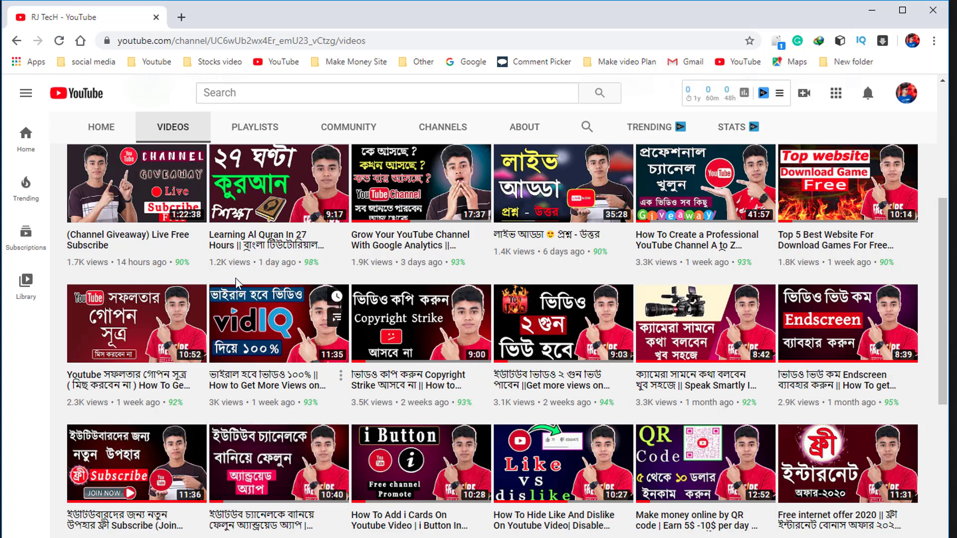
Step: Open the vidIQ video in a new tab, pause it, and select the 542 comment count
{"action": "middle_click", "coordinate": [275, 326]}
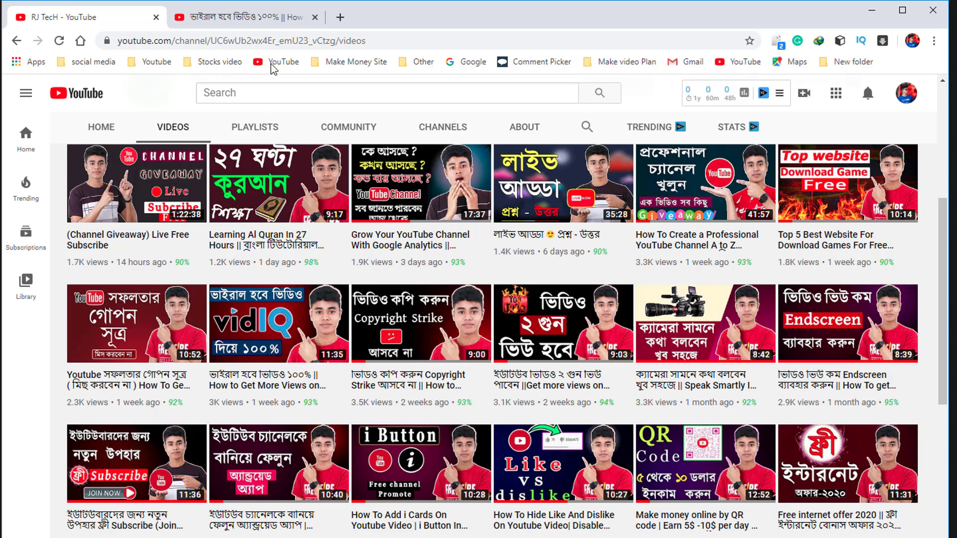
{"action": "left_click", "coordinate": [261, 22]}
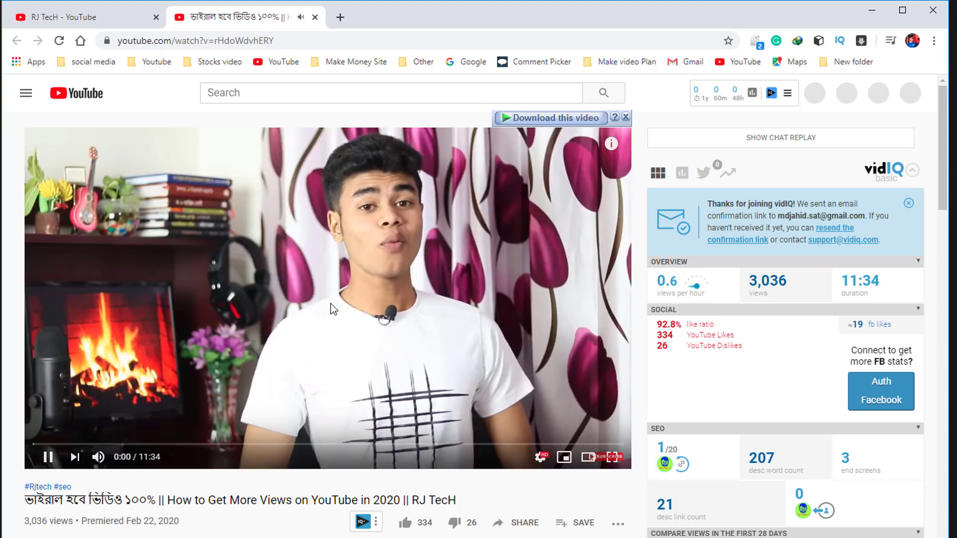
{"action": "left_click", "coordinate": [331, 303]}
{"action": "scroll", "coordinate": [333, 309], "scroll_direction": "down", "scroll_amount": 6}
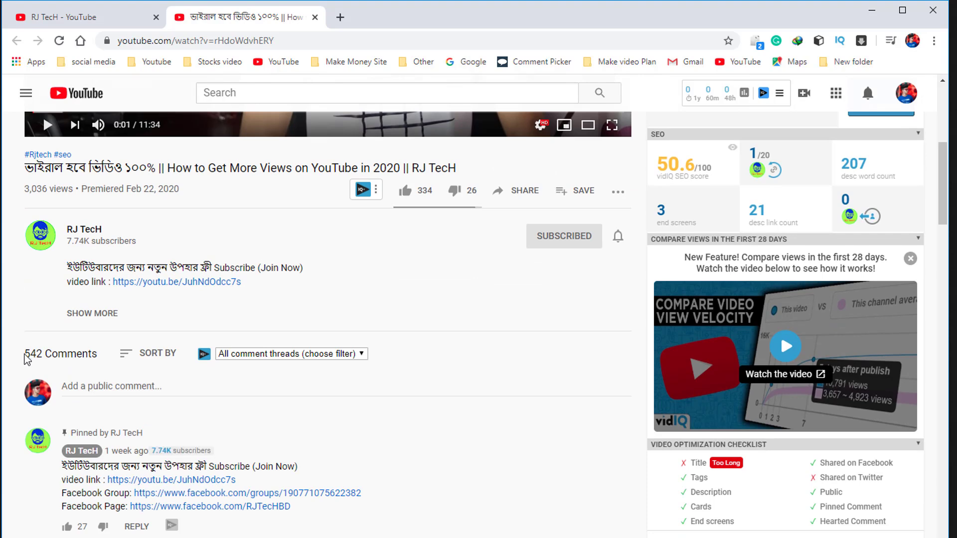
{"action": "left_click_drag", "start_coordinate": [27, 353], "coordinate": [45, 353]}
Step: Copy the video's share link and scroll through the comments
{"action": "left_click", "coordinate": [513, 194]}
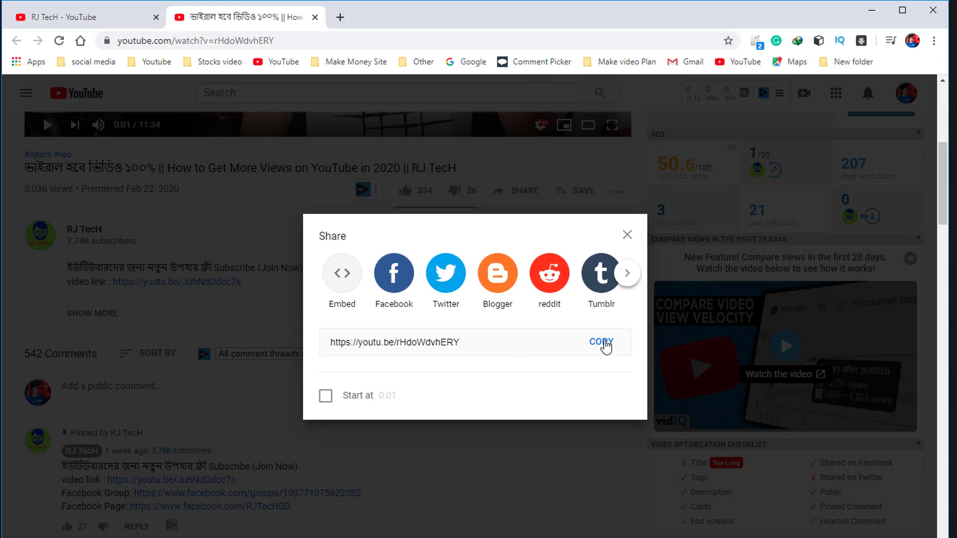
{"action": "left_click", "coordinate": [605, 344]}
{"action": "left_click", "coordinate": [487, 449]}
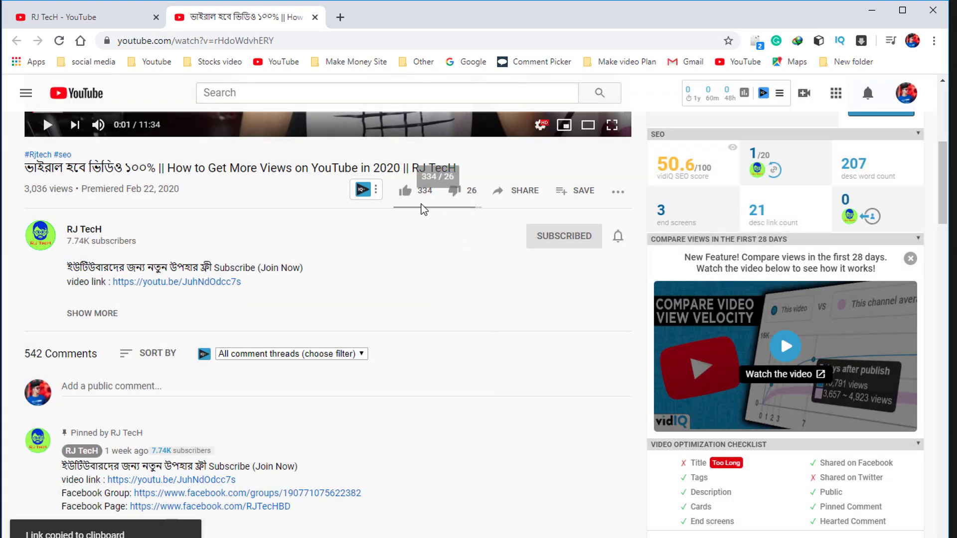
{"action": "scroll", "coordinate": [348, 277], "scroll_direction": "down", "scroll_amount": 4}
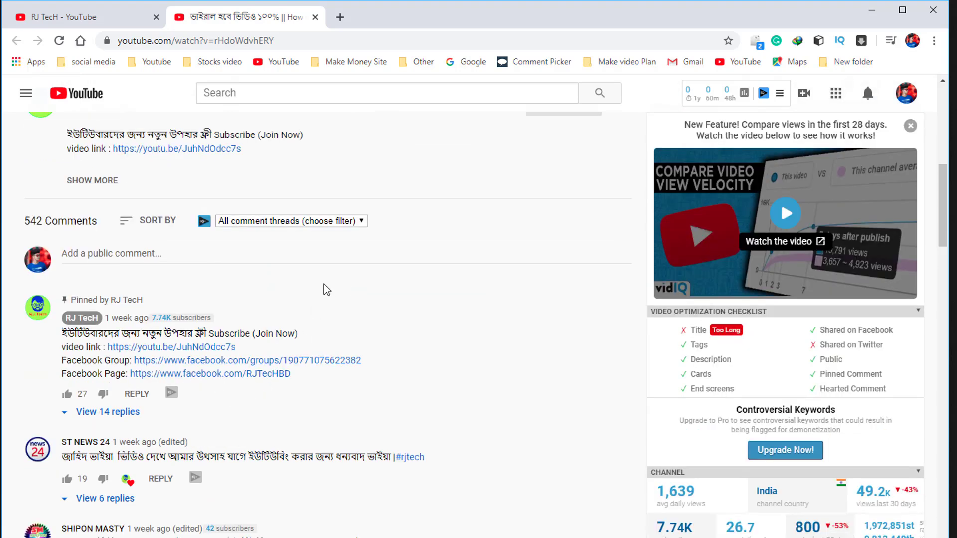
{"action": "scroll", "coordinate": [97, 283], "scroll_direction": "down", "scroll_amount": 3}
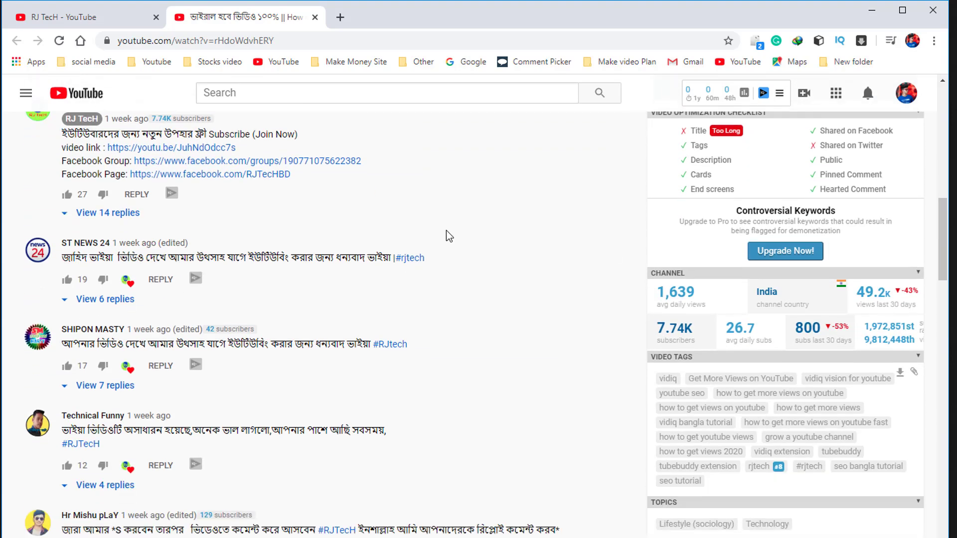
{"action": "scroll", "coordinate": [244, 264], "scroll_direction": "down", "scroll_amount": 3}
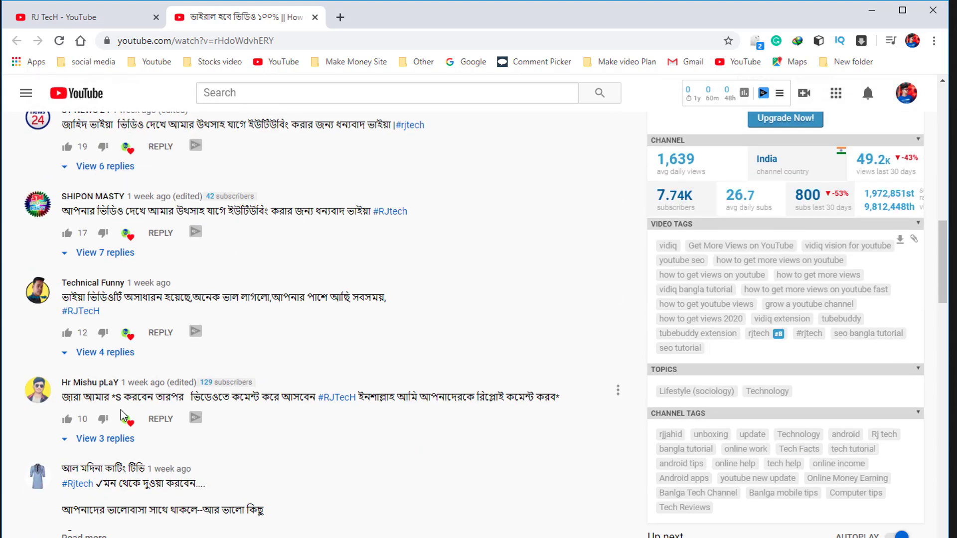